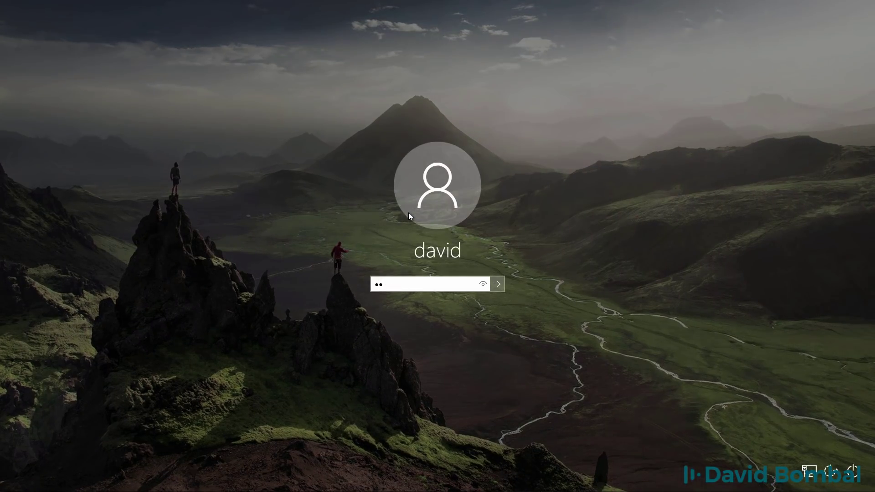
Step: Sign in to Windows with the account password so GNS3 starts on its local server
key(Return)
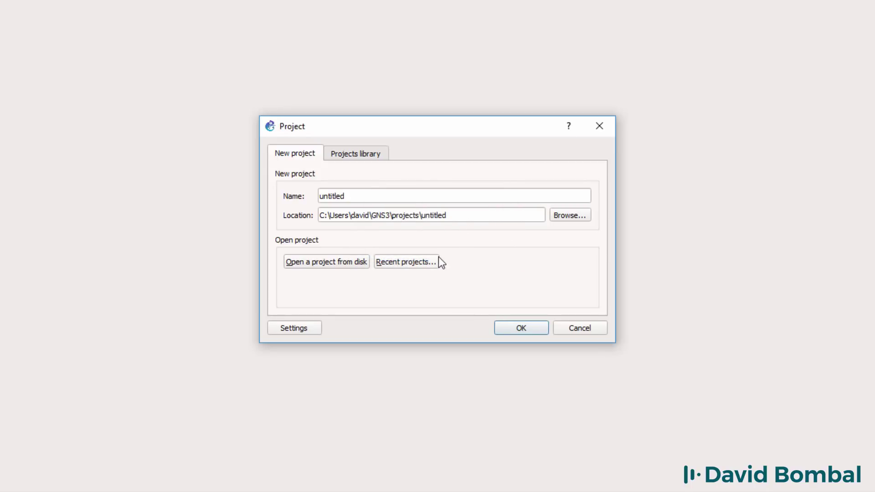
Step: Open the recent project gns3-vm1 and bring the VMware GNS3 VM window into view
click(426, 260)
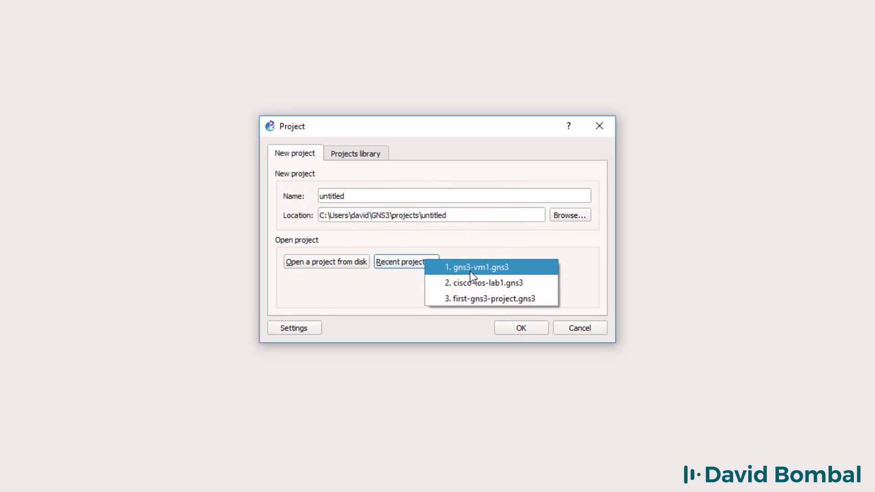
key(Escape)
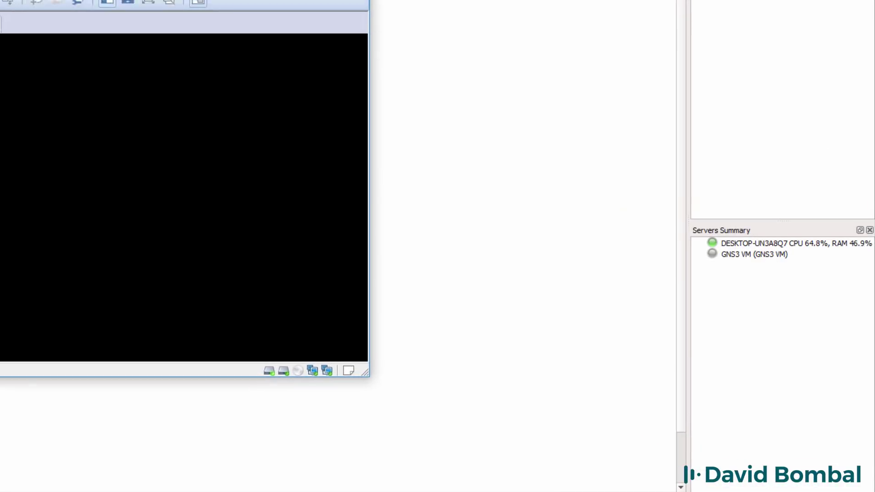
drag(254, 4, 473, 65)
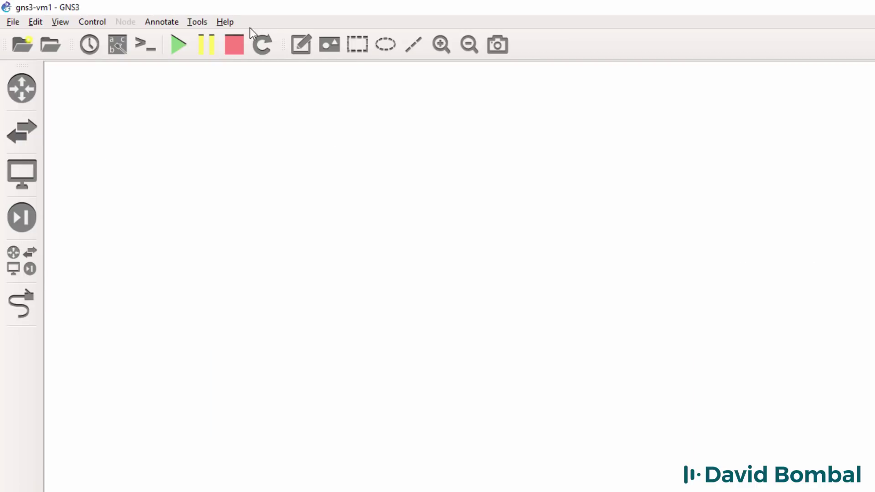
click(226, 22)
click(250, 147)
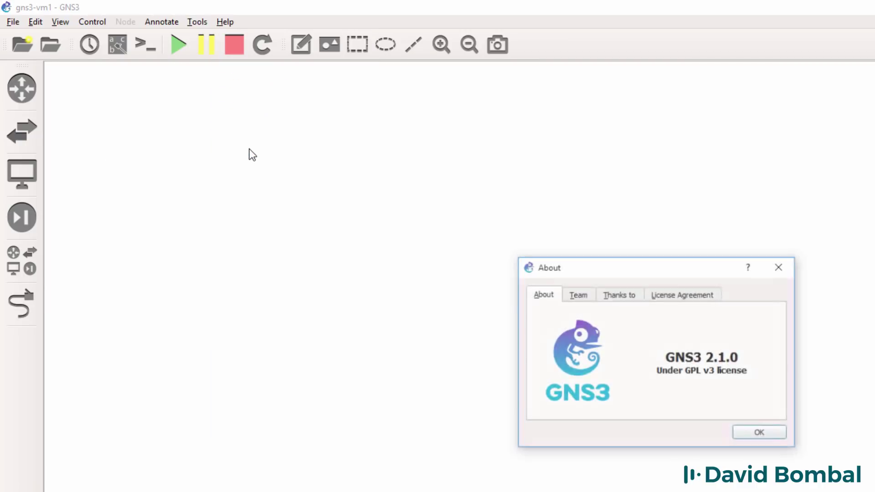
drag(596, 267, 421, 280)
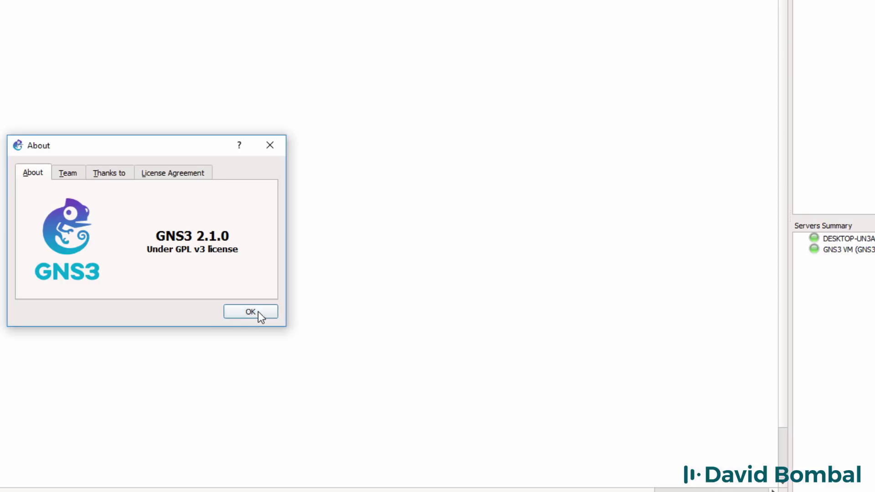
click(250, 312)
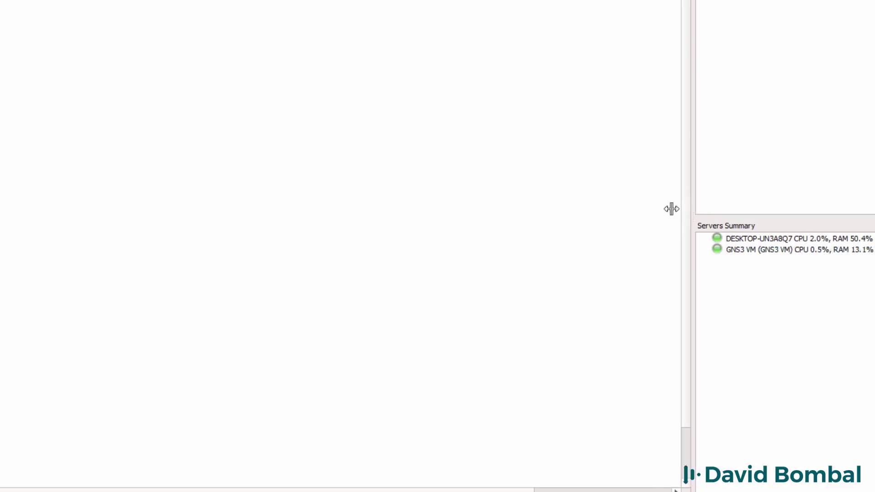
drag(670, 209, 663, 210)
click(745, 242)
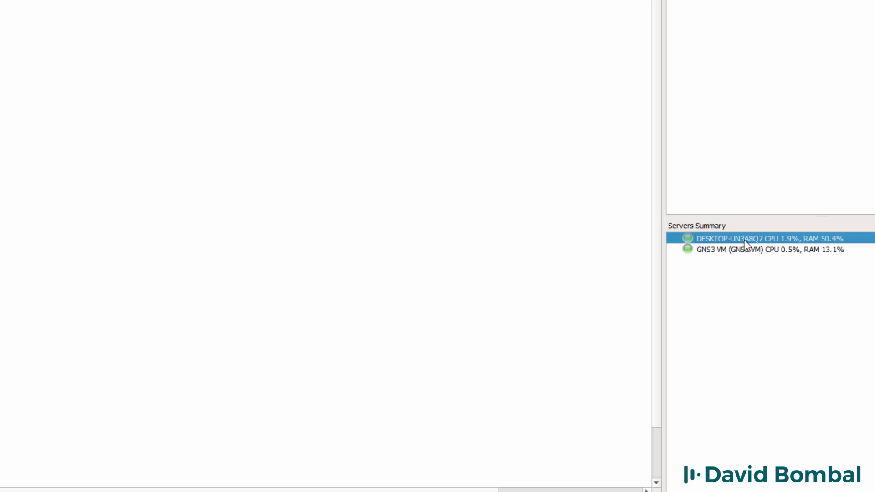
click(741, 248)
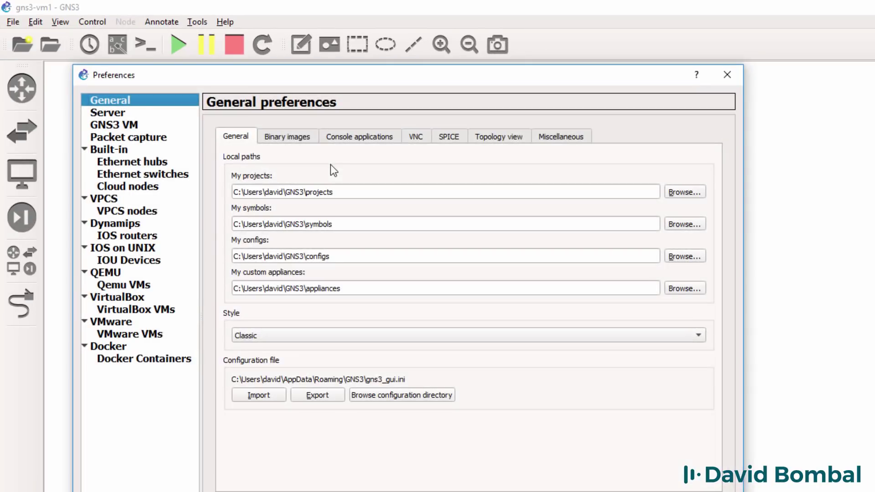
click(132, 125)
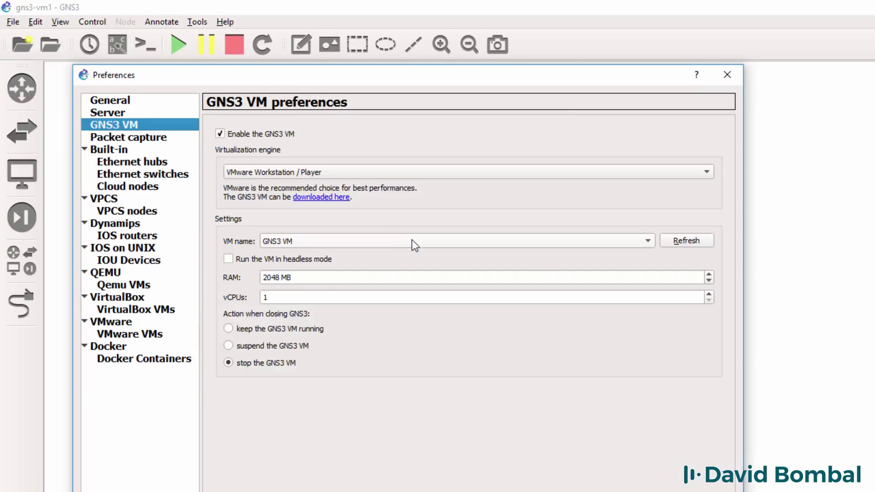
click(494, 446)
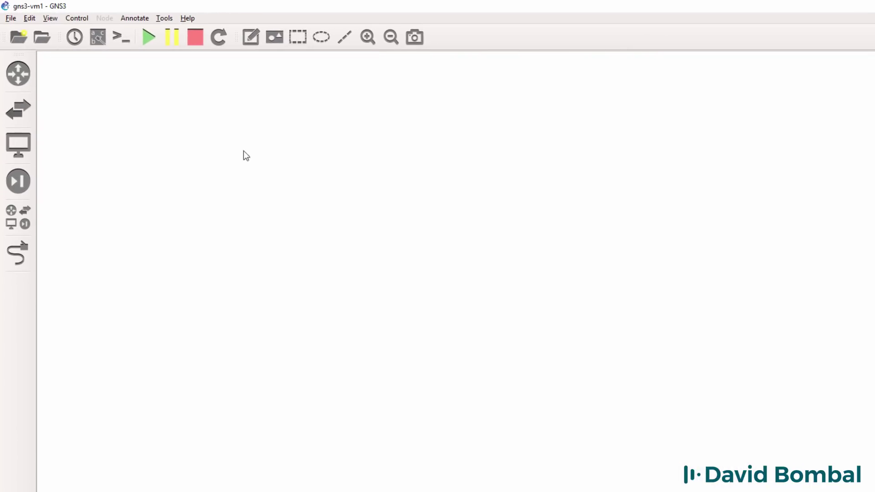
Step: Filter routers to Available appliances and drag Cisco IOSv onto the workspace
click(23, 75)
click(94, 70)
click(94, 80)
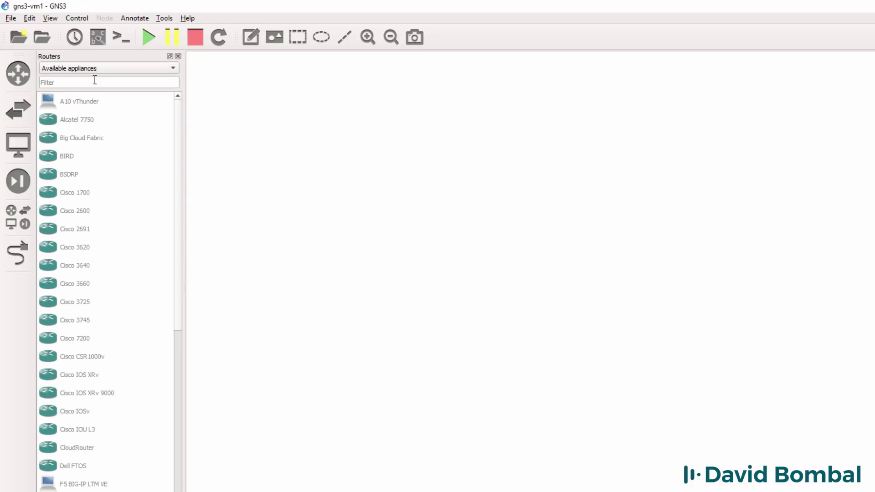
click(80, 412)
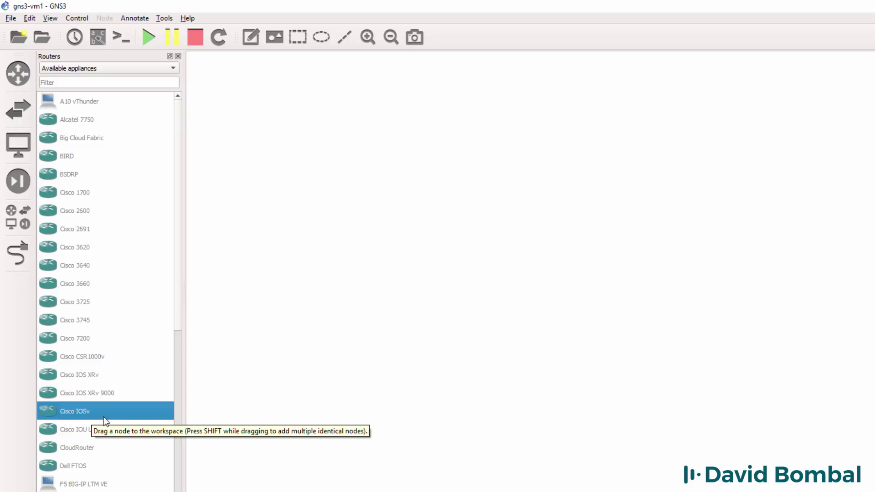
drag(104, 418, 253, 373)
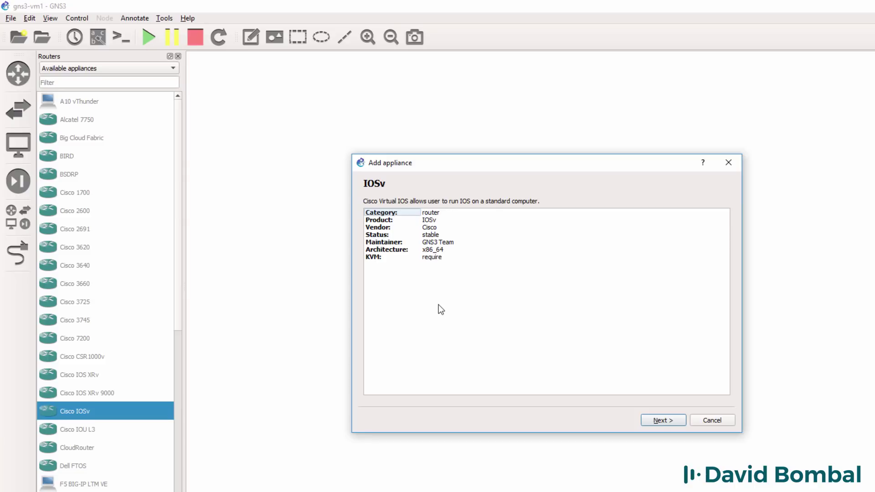
Step: Review the IOSv product, vendor, architecture and KVM details, then choose to run it on the GNS3 VM
click(389, 258)
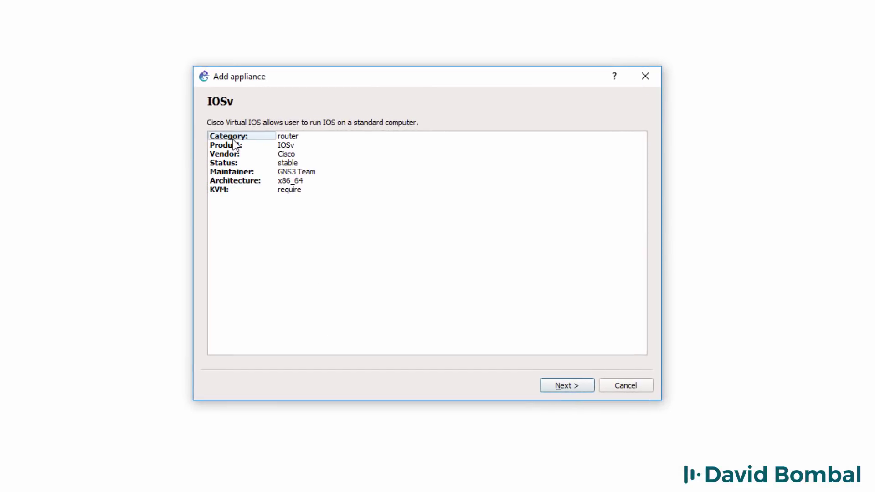
click(219, 145)
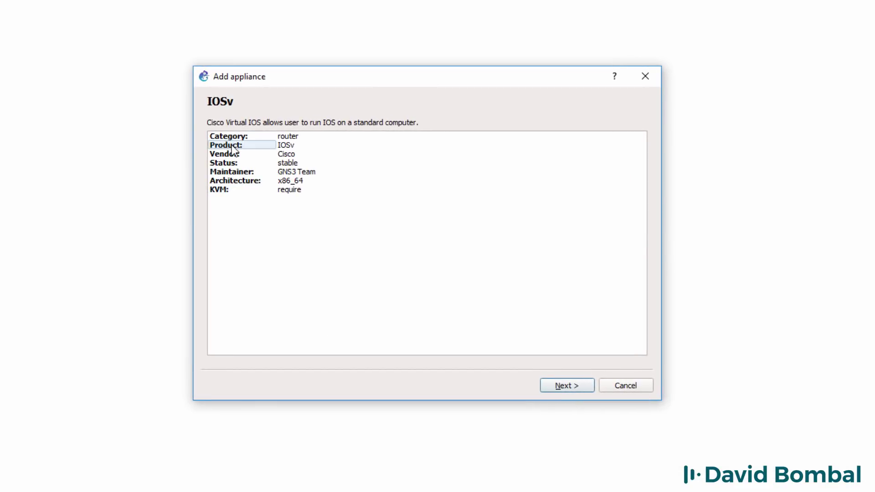
click(232, 156)
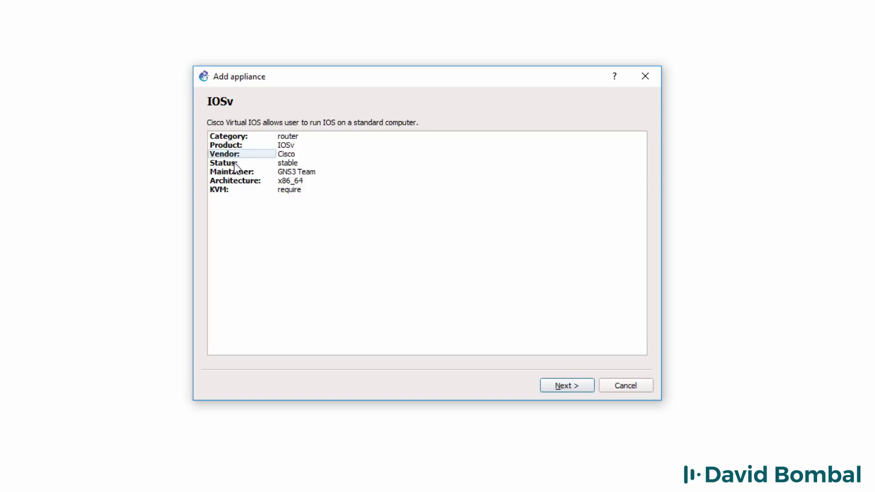
click(233, 181)
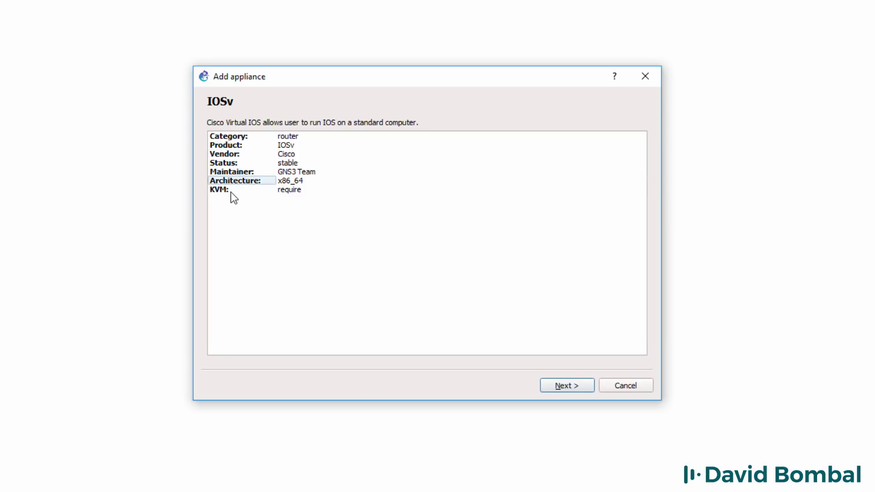
click(224, 189)
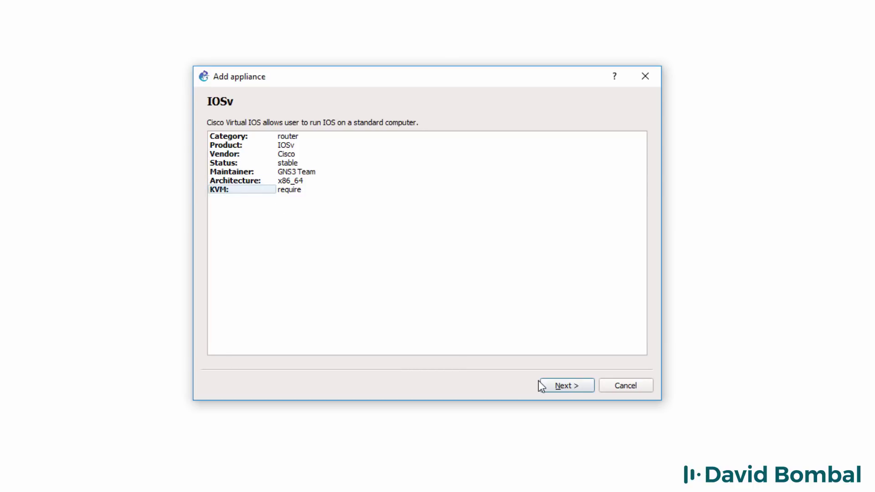
click(571, 387)
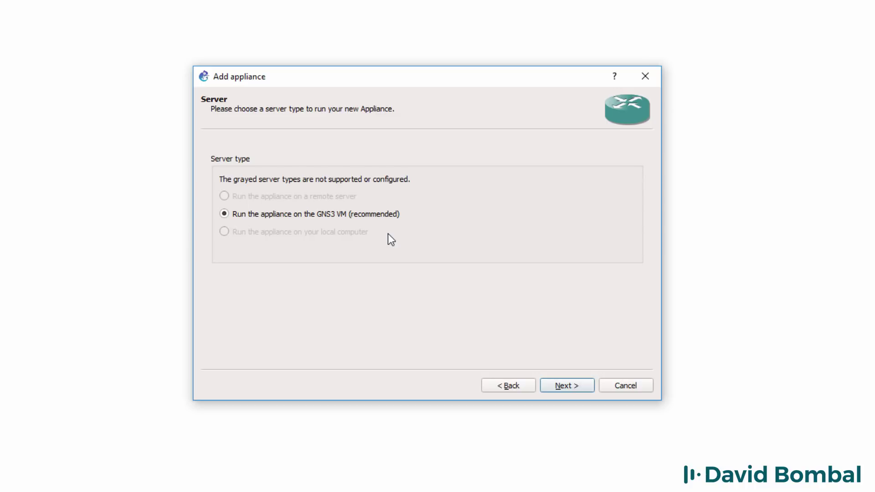
click(572, 385)
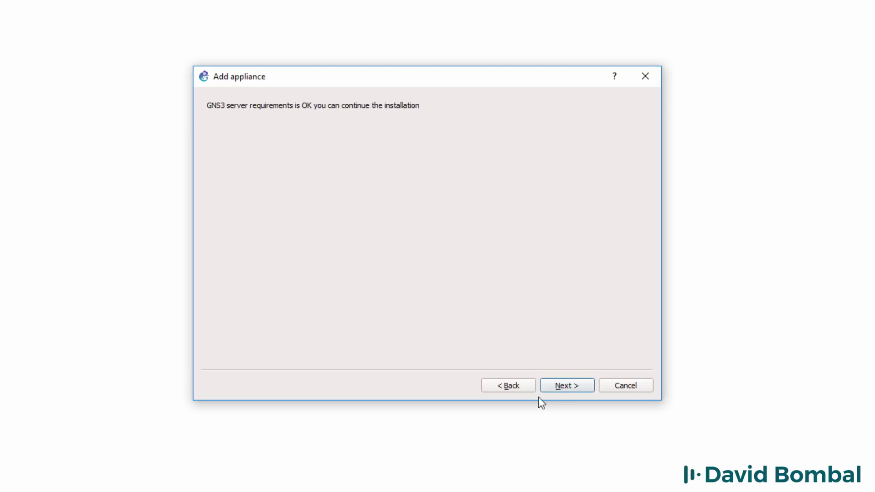
click(565, 388)
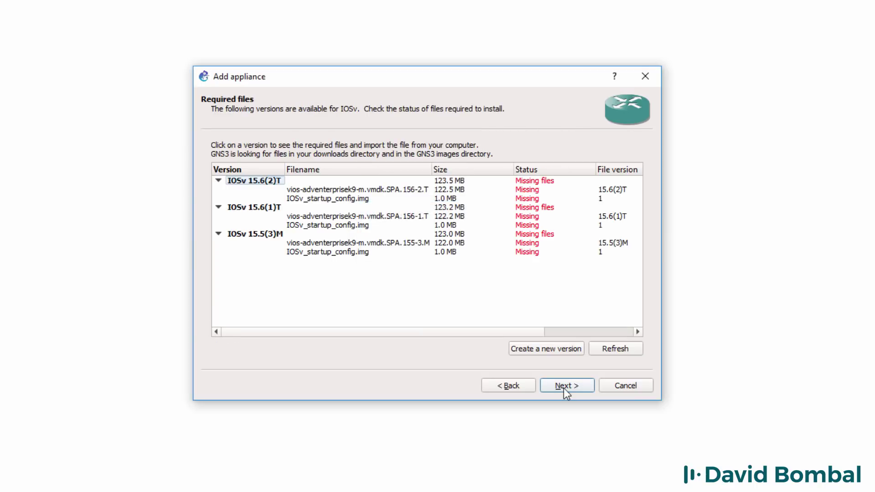
Step: Select IOSv_startup_config.img under IOSv 15.6(2)T and open its SourceForge download link in Edge
click(314, 190)
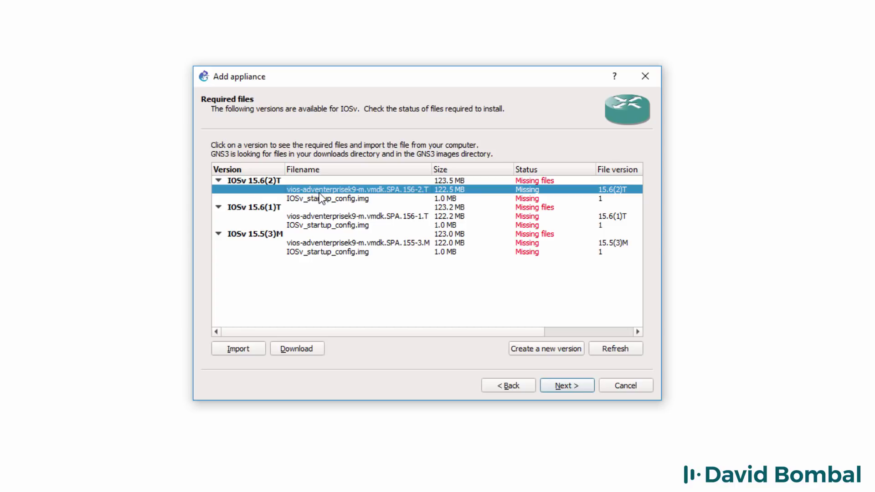
drag(406, 330, 348, 329)
click(361, 200)
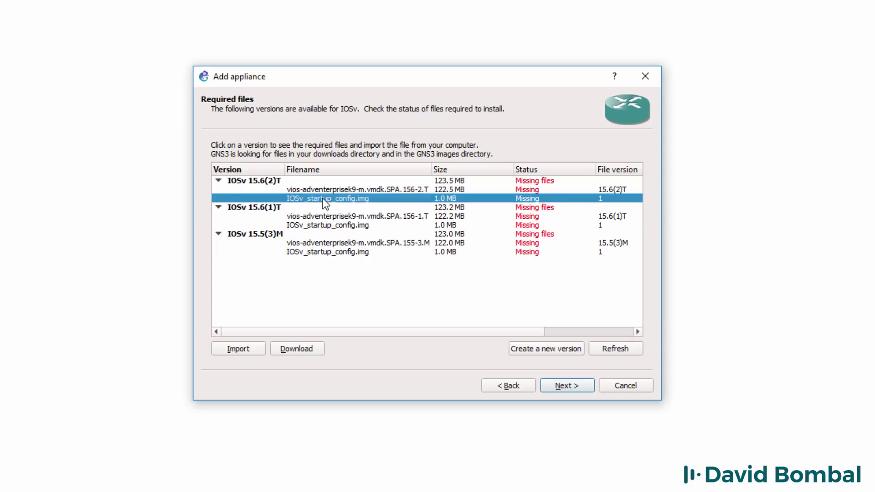
click(295, 347)
double_click(376, 152)
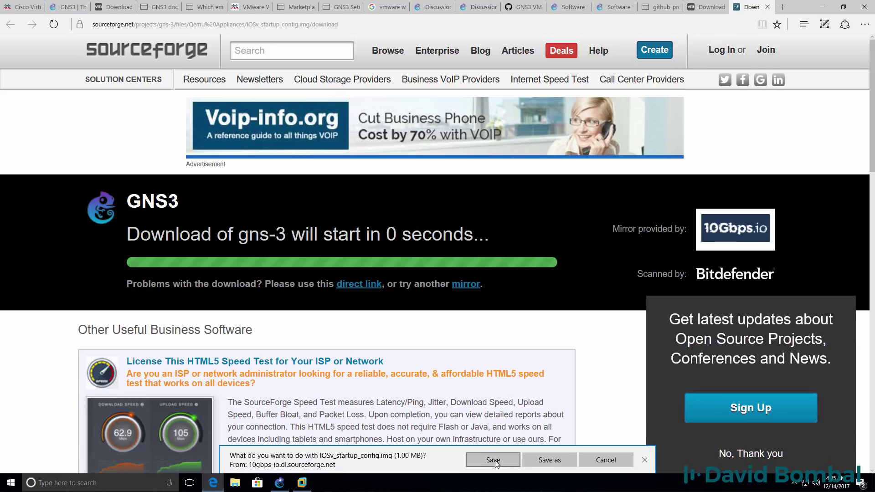
Step: Save IOSv_startup_config.img to Downloads and show it in its folder
click(495, 460)
click(548, 460)
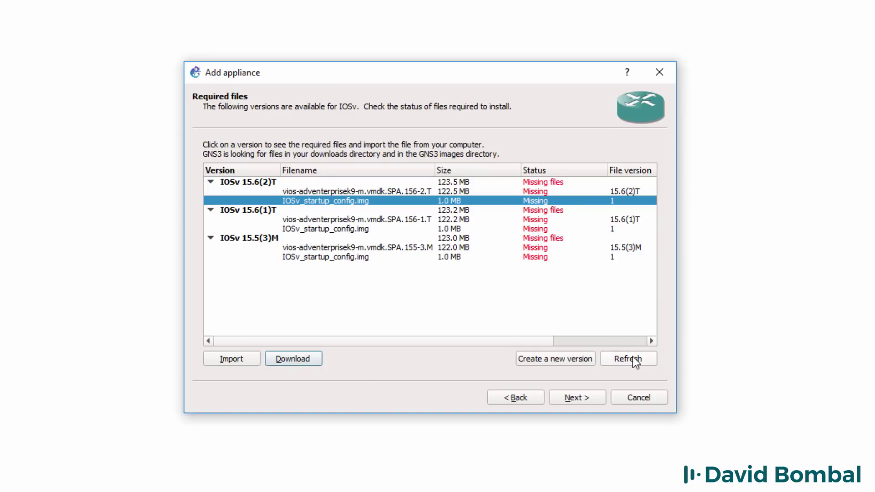
Step: Refresh the required files and select the 15.6(2)T startup config and vios image rows
click(635, 360)
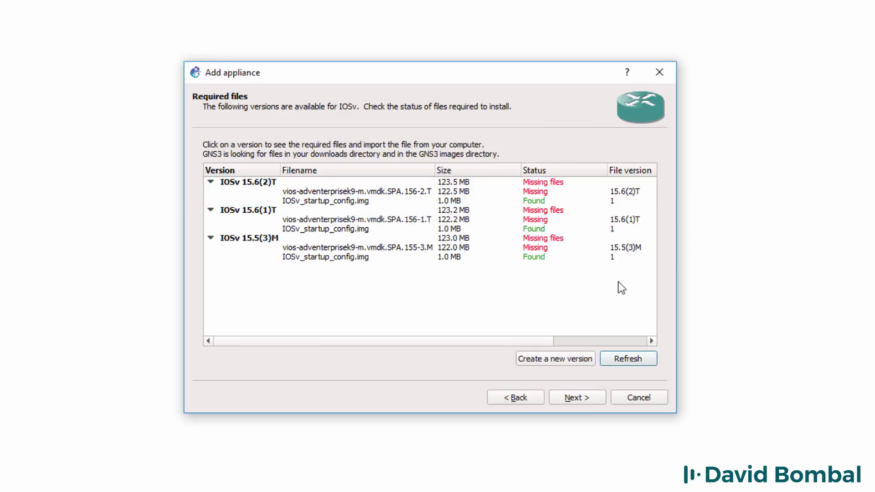
click(531, 203)
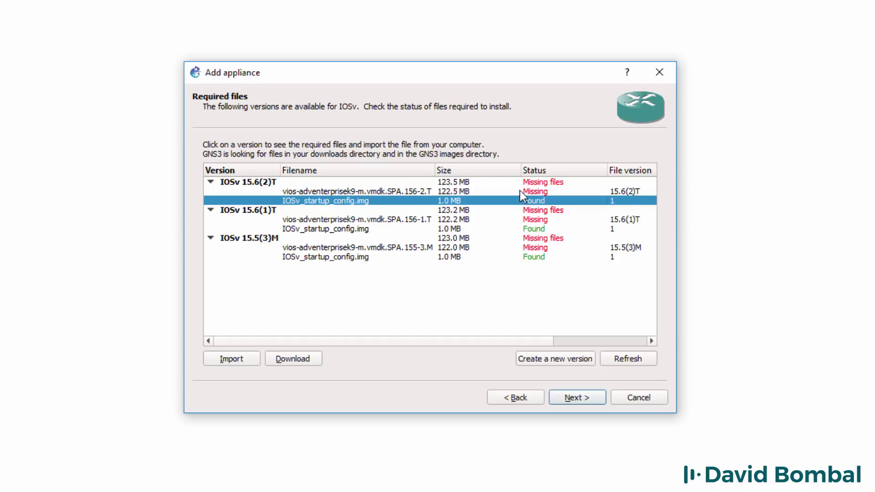
click(520, 191)
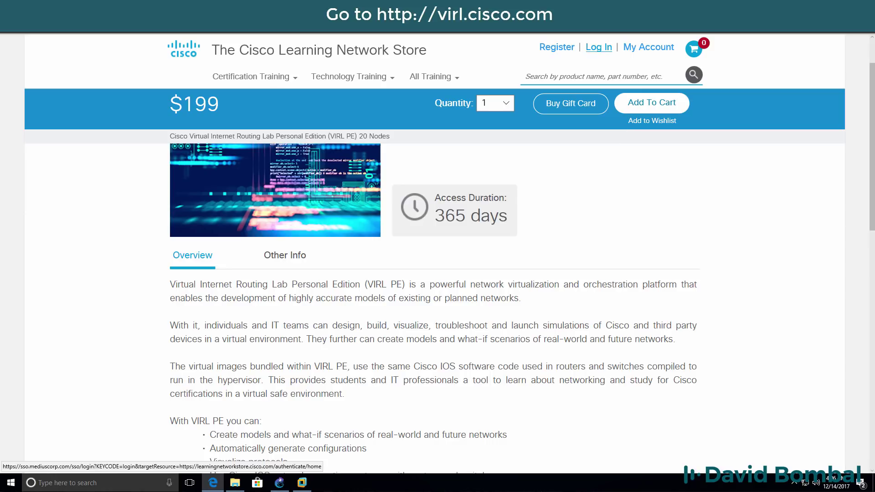
Step: Log in to the Cisco Learning Network Store without saving the password, then open Download VIRL from My Account
click(600, 48)
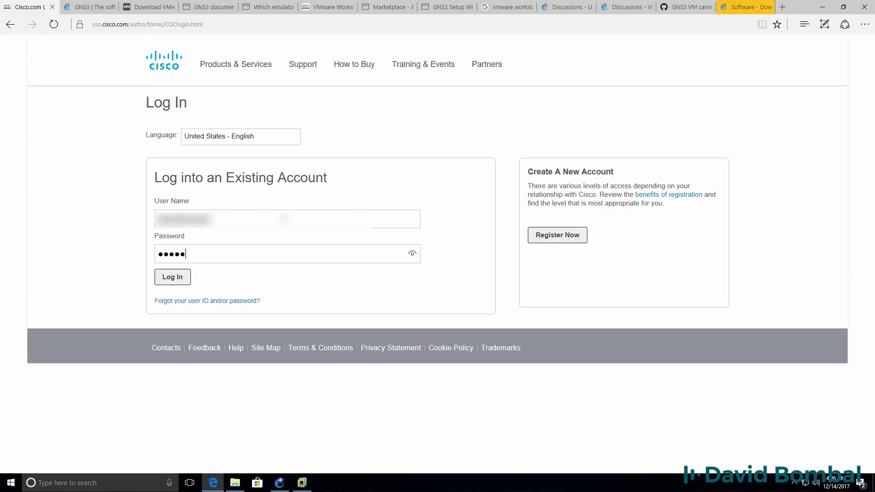
text(*)
click(170, 283)
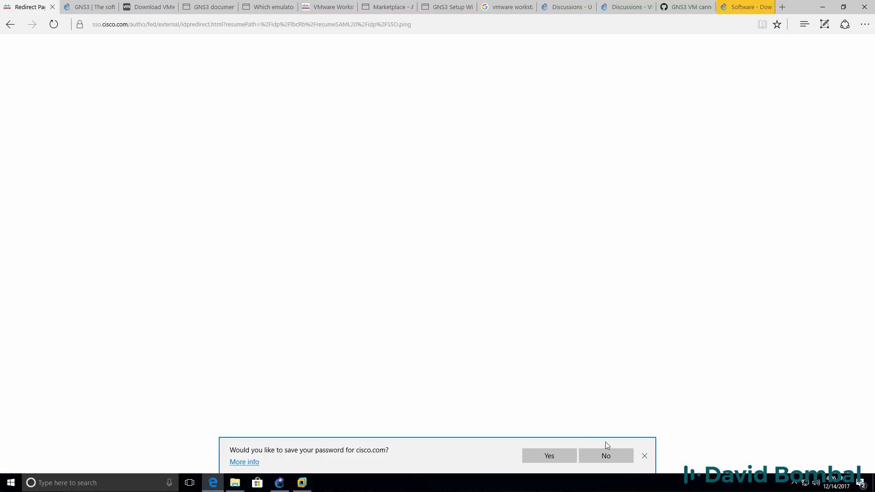
click(625, 456)
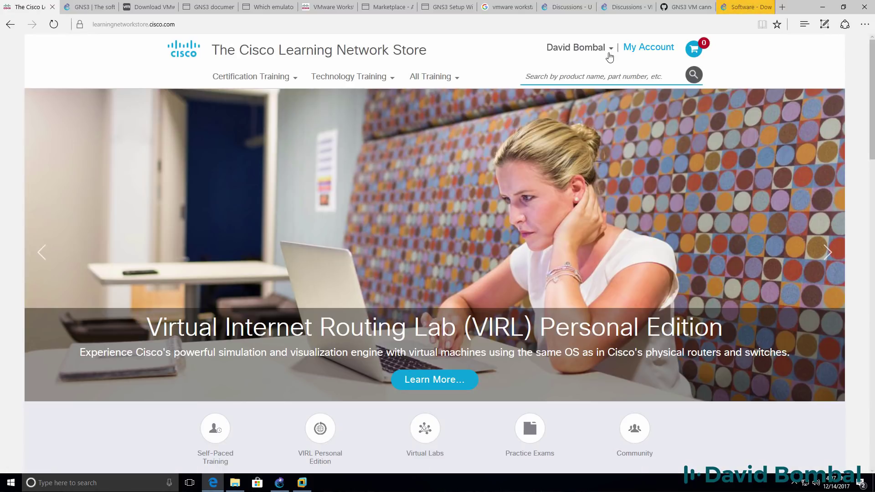
click(637, 53)
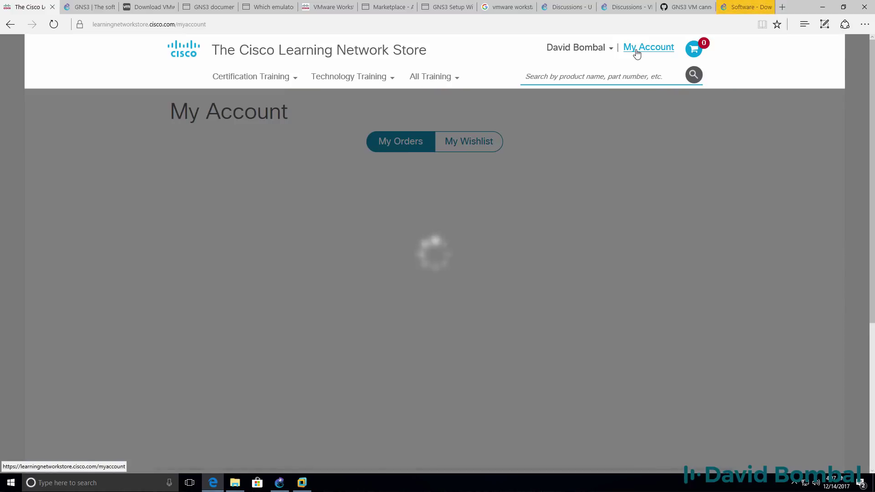
scroll(564, 305, down, 3)
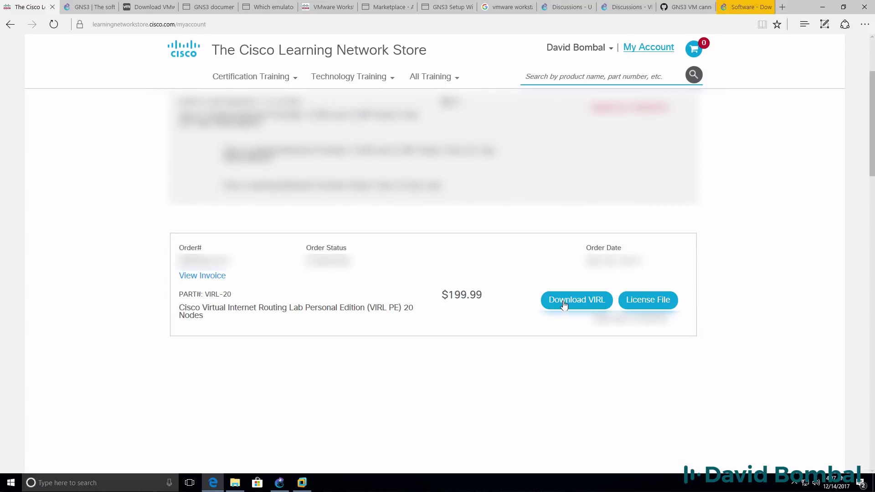
click(565, 305)
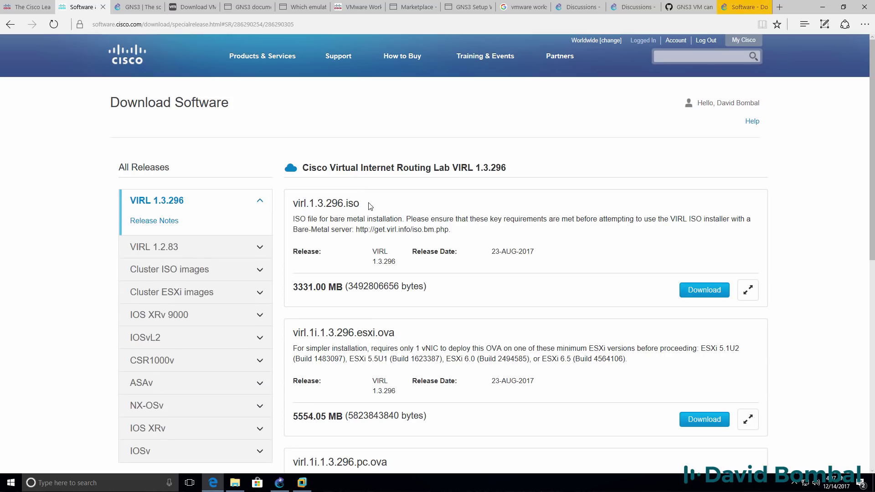
Step: Open the IOSv releases and locate the vios-adventerprisek9-m.vmdk.SPA.156-2.T image on the page
scroll(370, 206, down, 1)
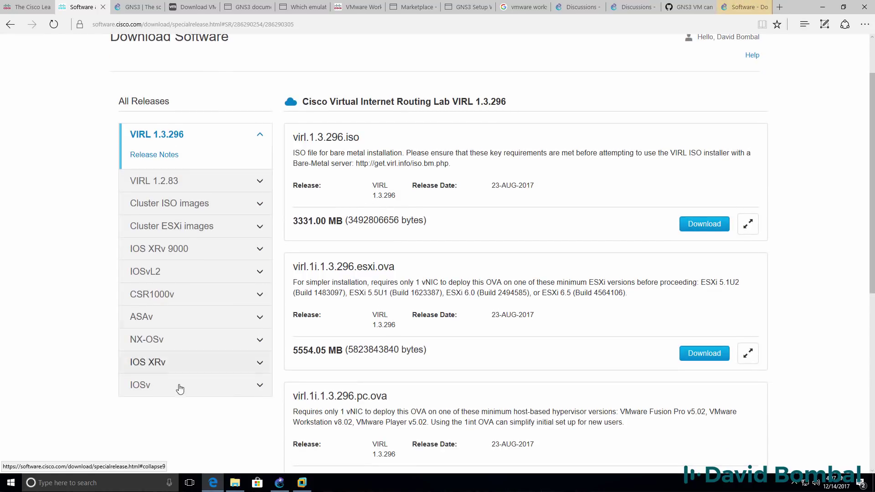
click(143, 386)
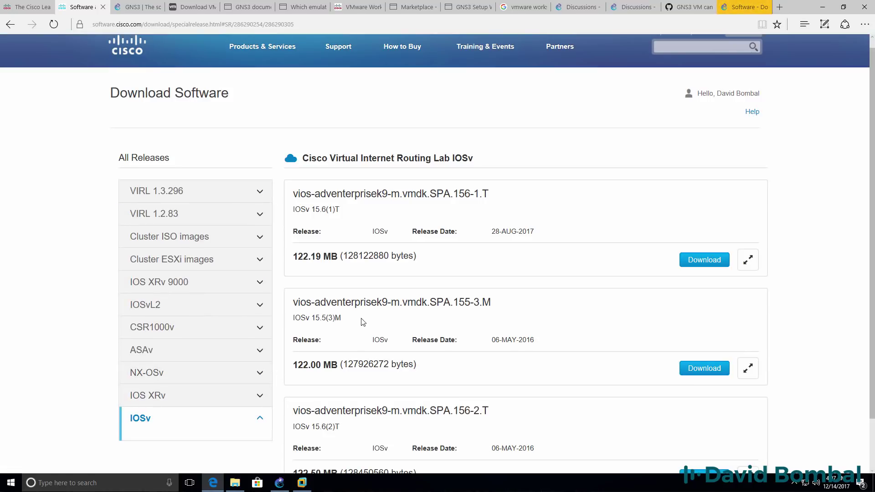
scroll(364, 315, down, 1)
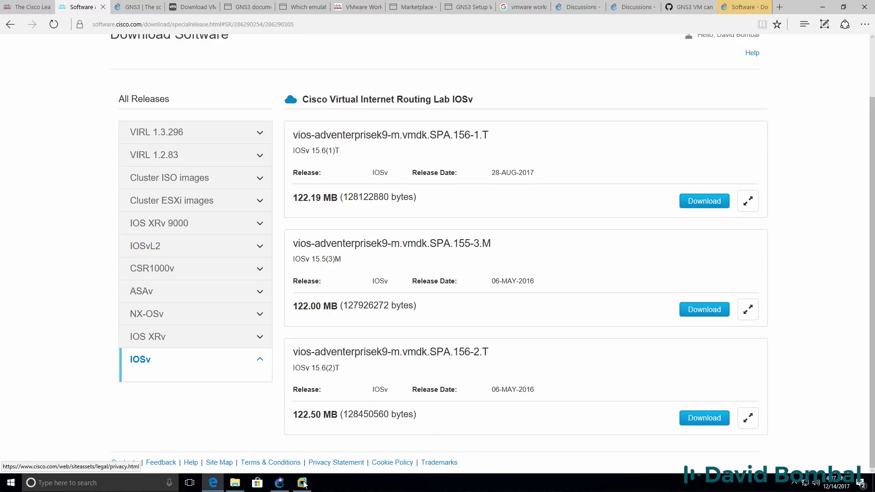
click(281, 484)
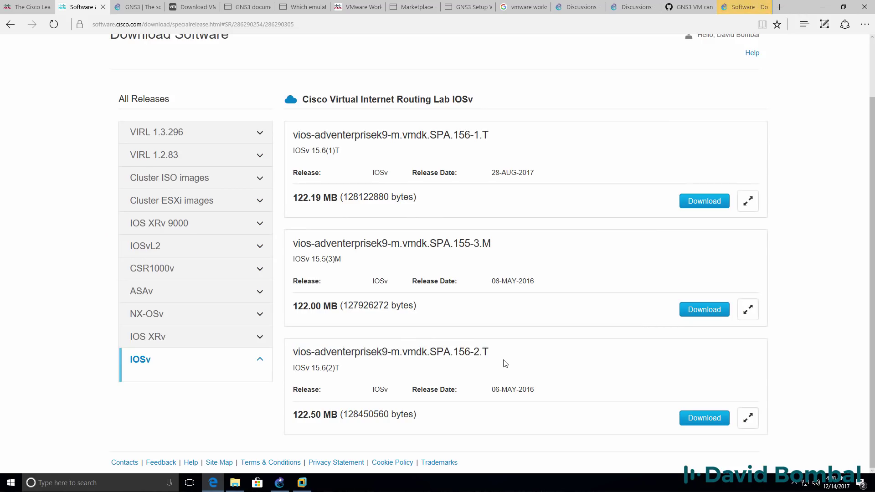
drag(510, 362, 300, 358)
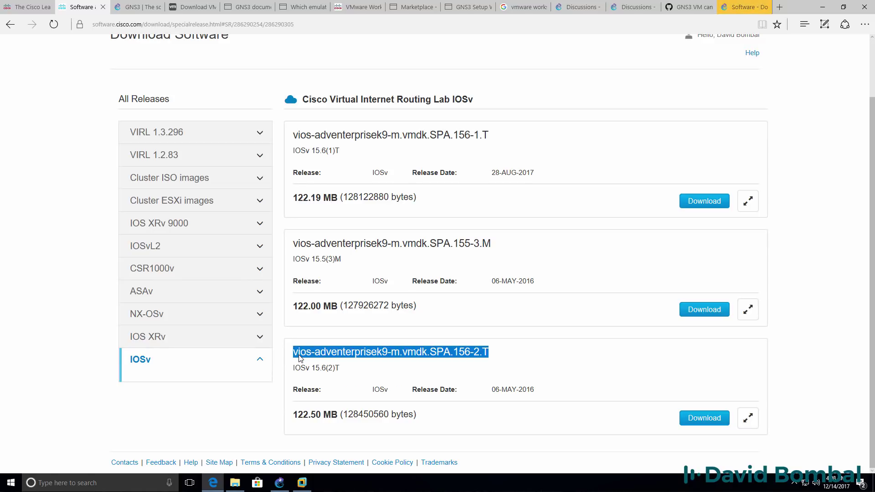
drag(491, 136, 304, 133)
click(520, 179)
drag(519, 179, 451, 180)
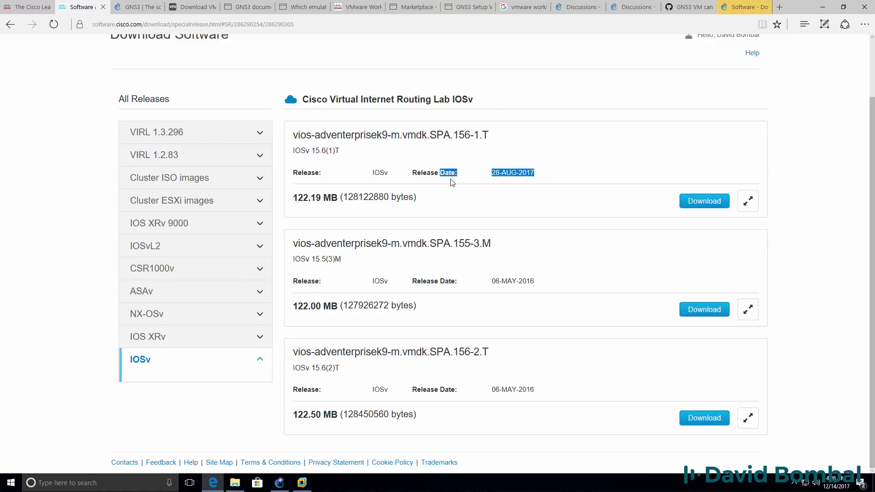
drag(511, 354, 341, 344)
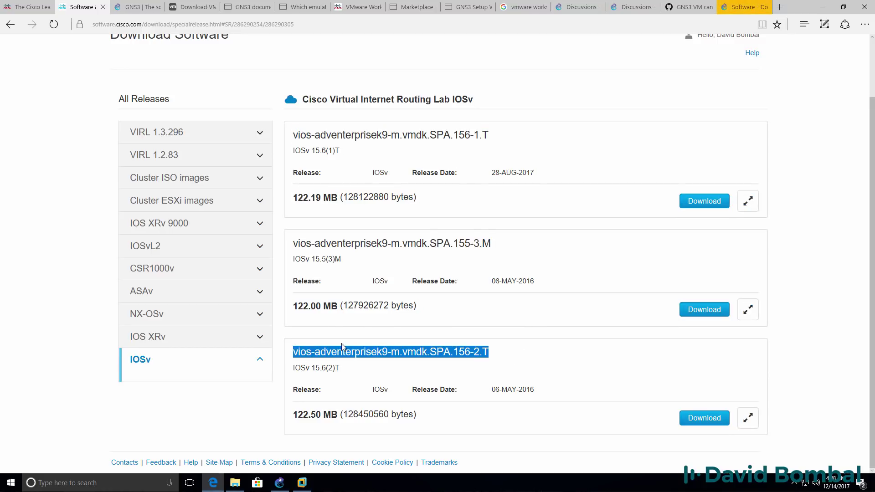
Step: Download vios-adventerprisek9-m.vmdk.SPA.156-2.T after accepting the license, then show it in Downloads
click(708, 410)
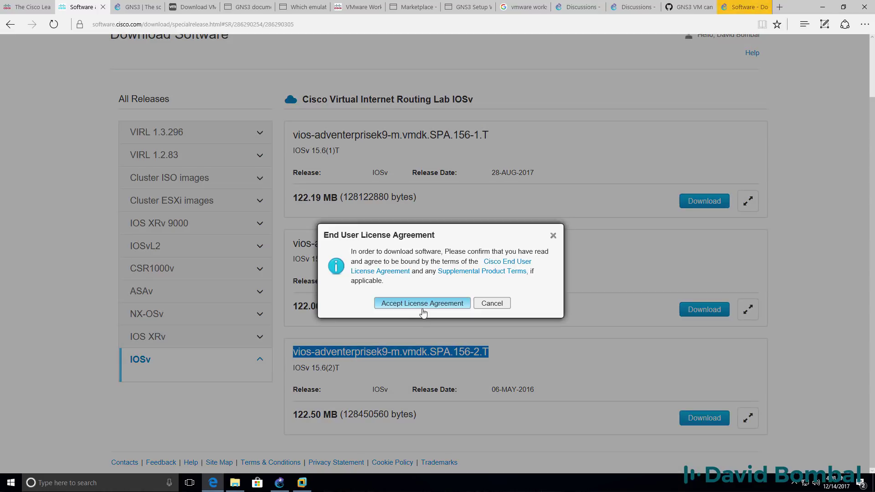
click(417, 303)
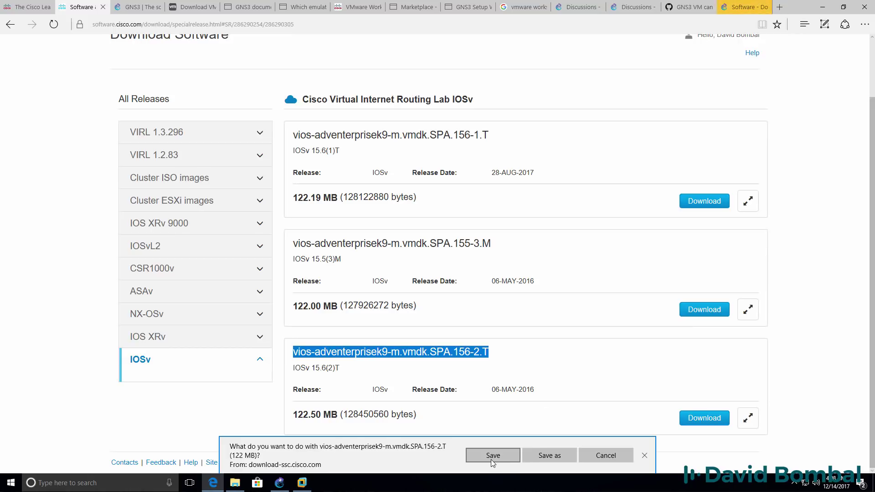
click(491, 459)
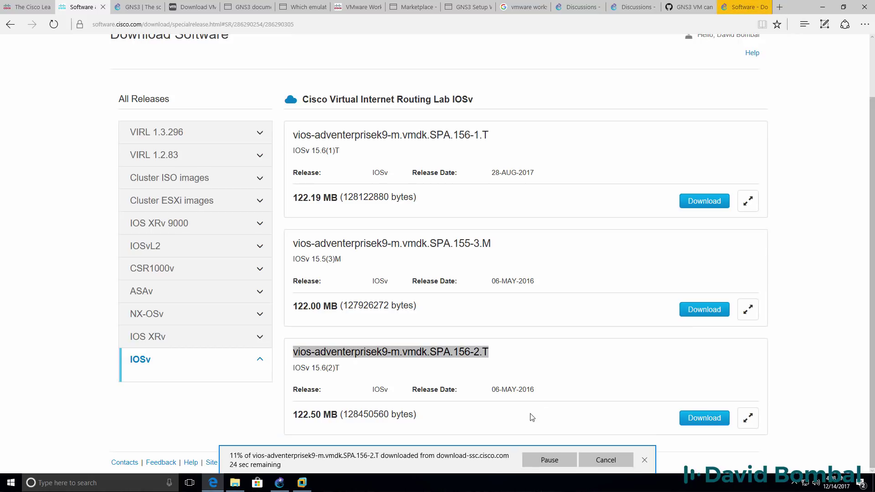
click(764, 7)
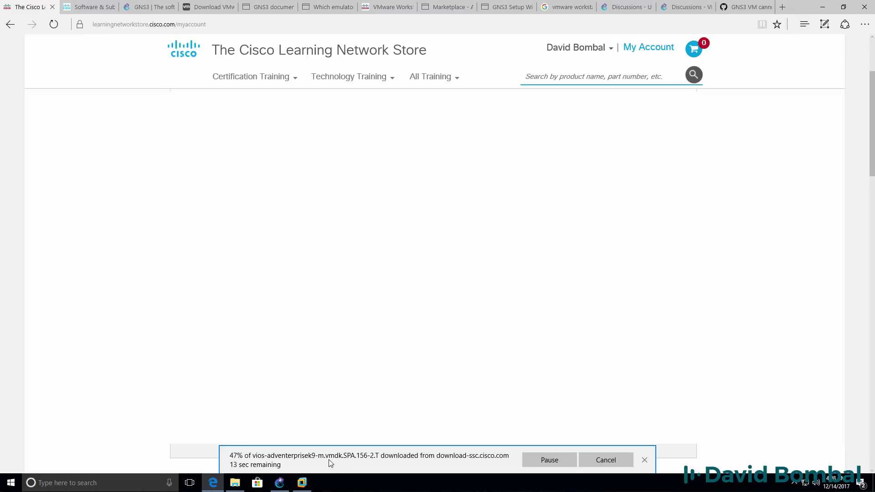
key(ctrl+Tab)
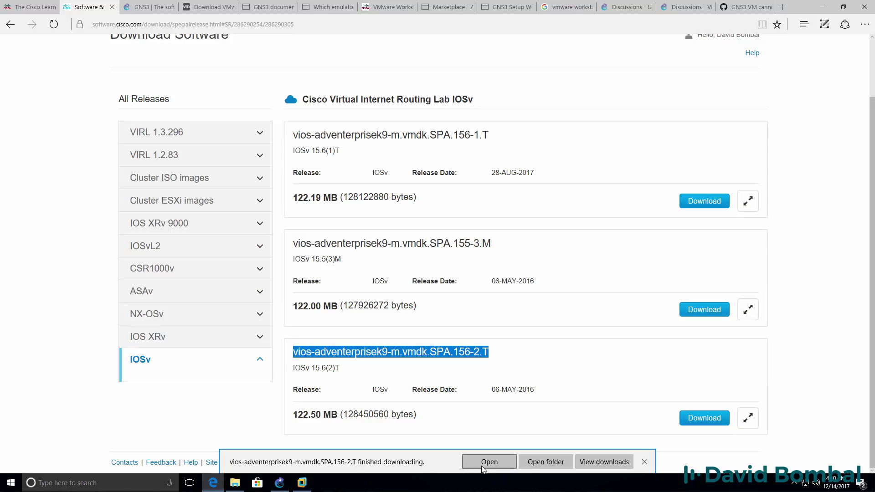
click(549, 460)
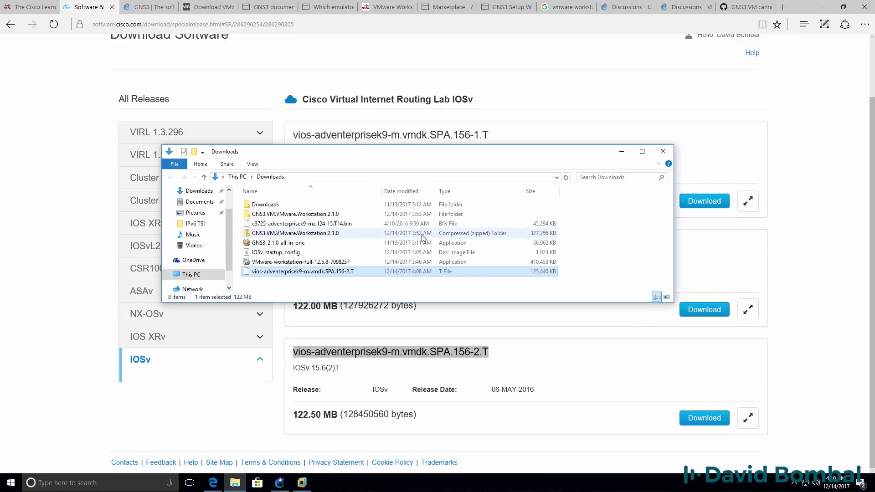
Step: Return to GNS3, refresh the file scan and inspect IOSv 15.6(2)T's file entries
click(833, 7)
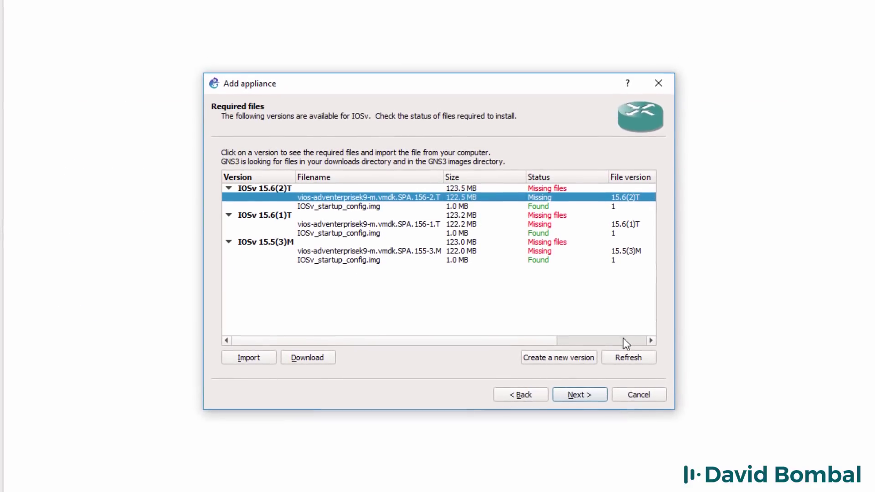
click(632, 356)
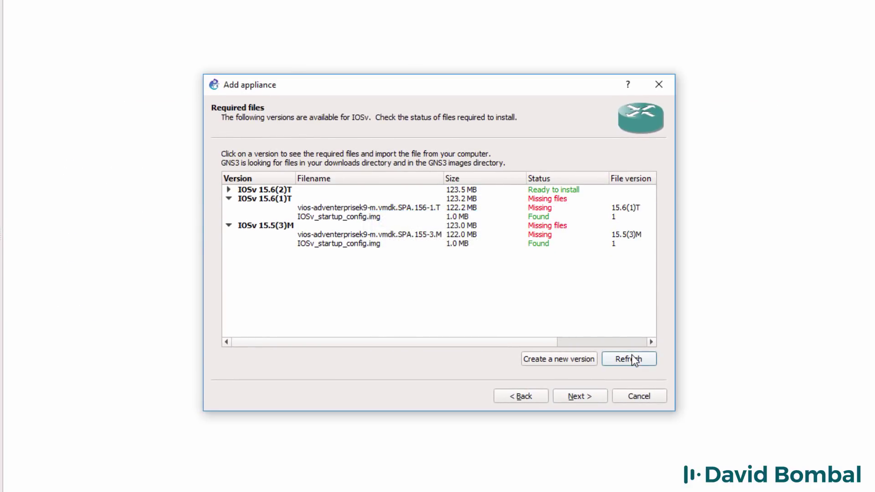
click(230, 190)
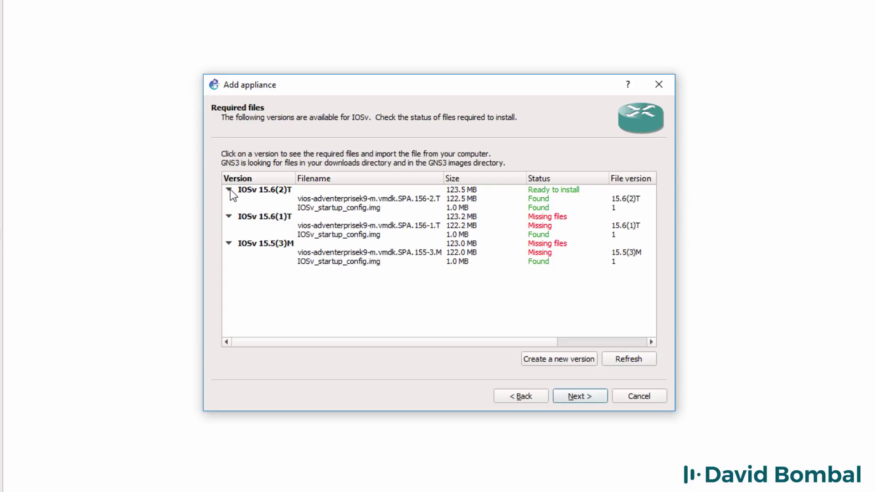
click(373, 198)
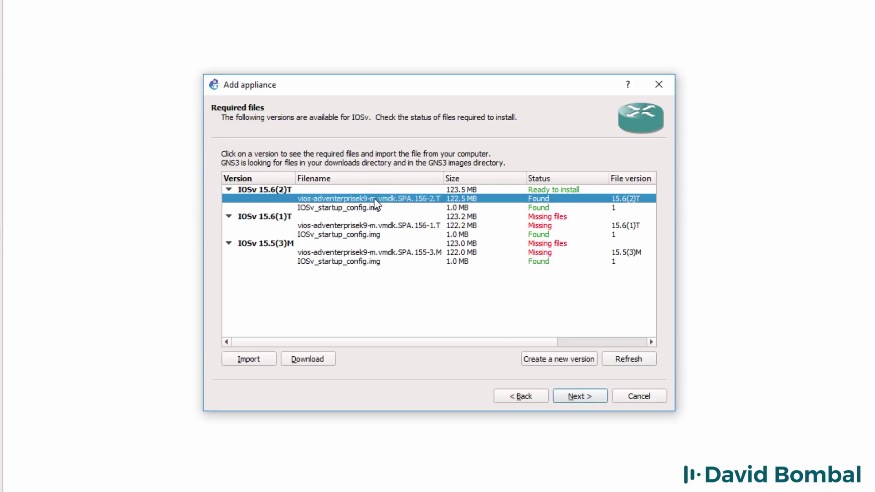
click(372, 209)
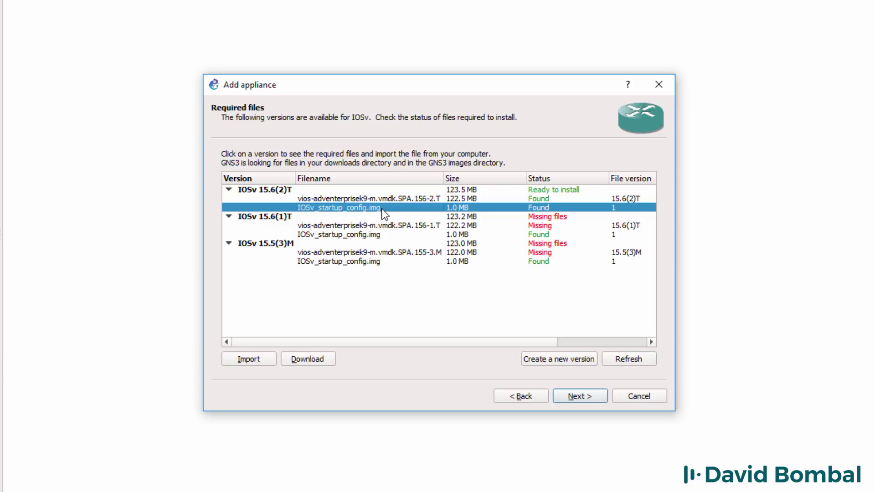
click(396, 197)
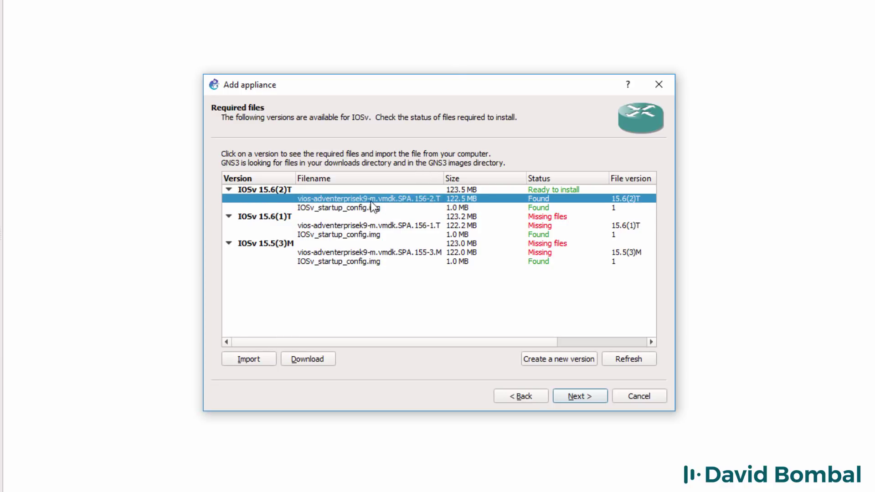
Step: Import vios-adventerprisek9-m.vmdk.SPA.156-2.T from Downloads and select the IOSv 15.6(2)T version
click(243, 360)
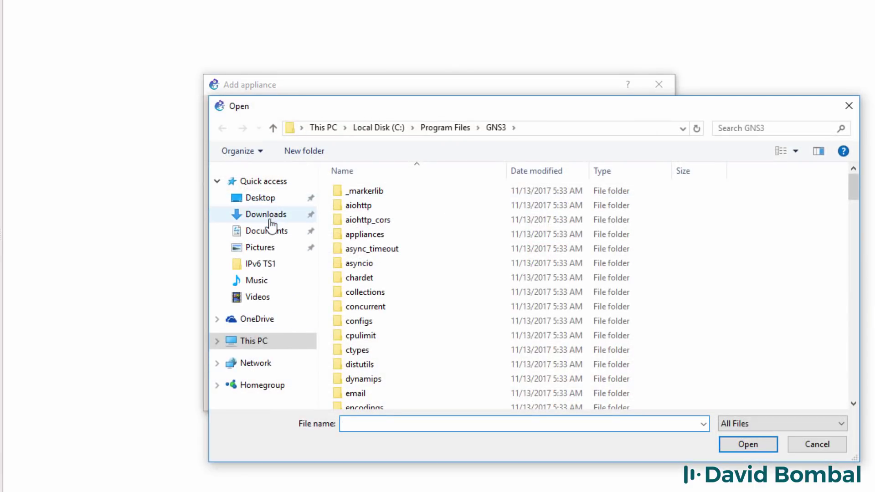
click(267, 215)
click(412, 279)
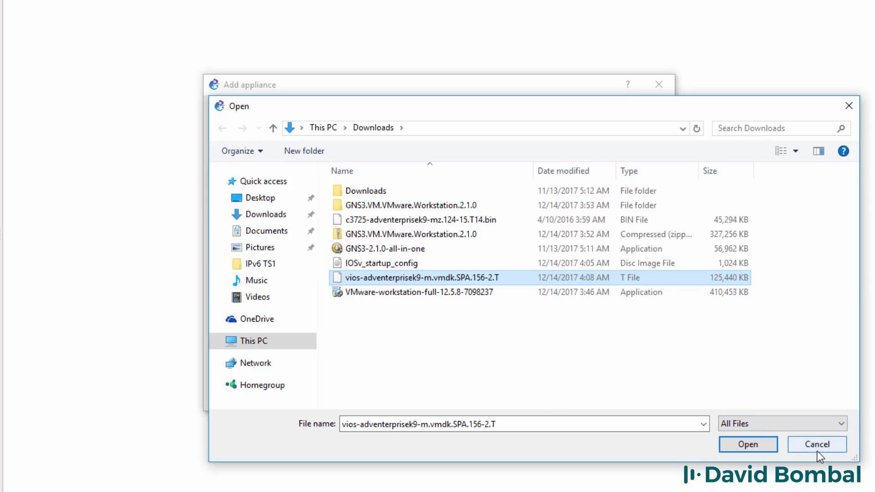
key(Return)
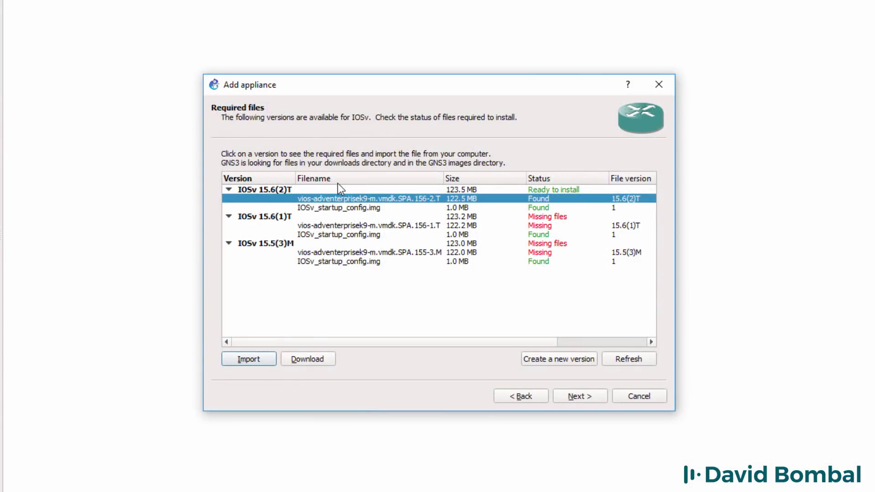
click(301, 192)
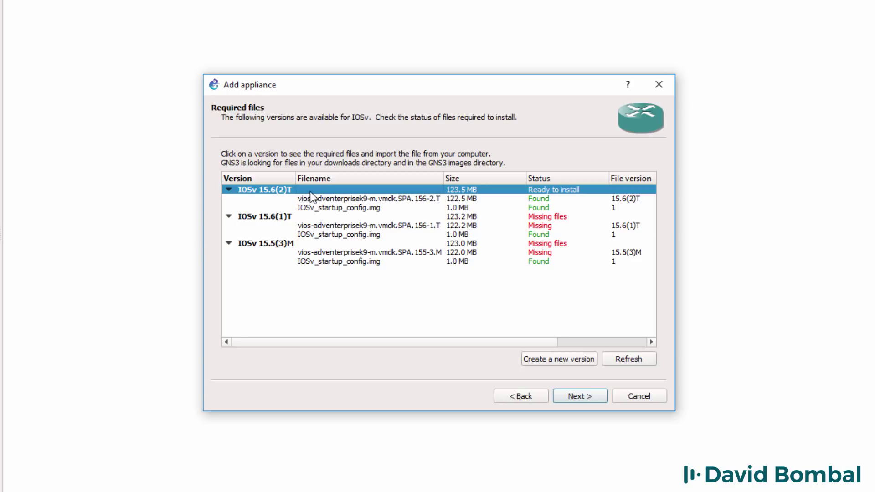
Step: Confirm installing Cisco IOSv 15.6(2)T and keep the default Qemu binary
click(576, 398)
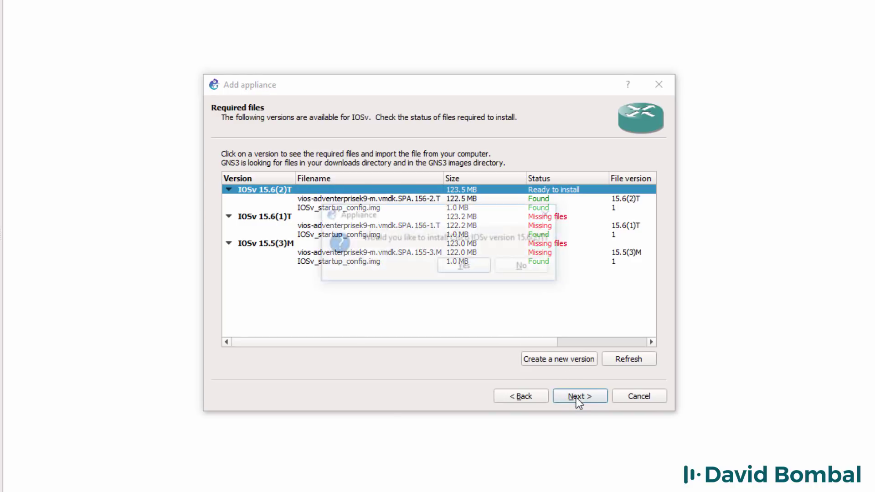
drag(460, 216, 439, 286)
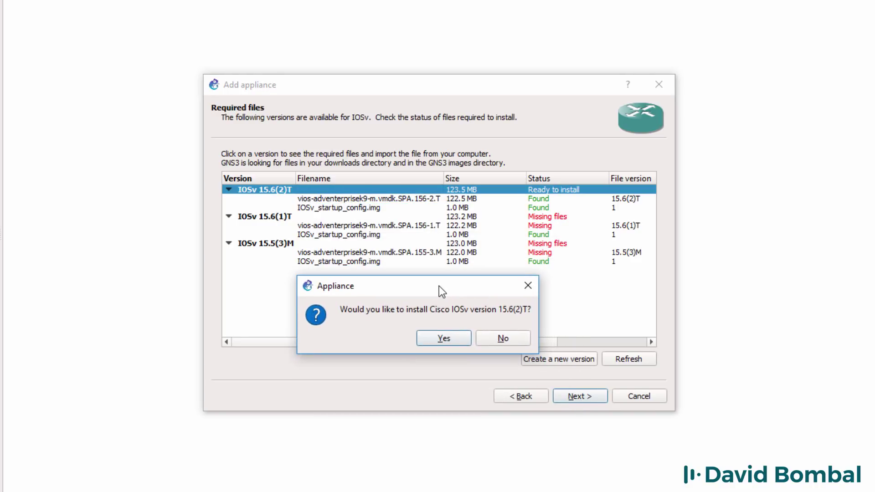
click(445, 339)
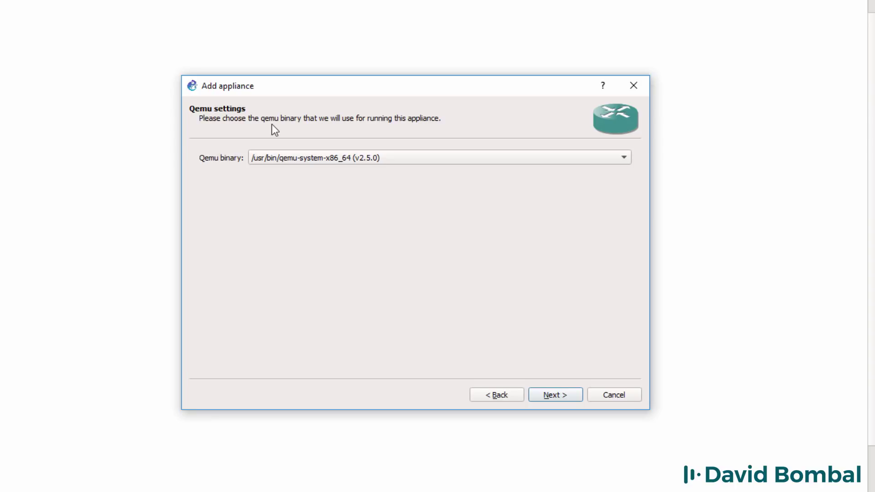
click(568, 398)
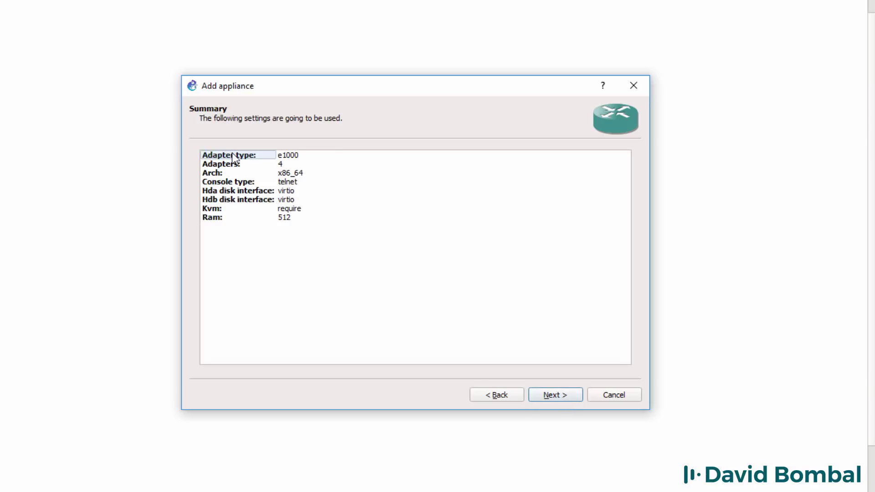
Step: Accept the summary settings (512 RAM, telnet console, KVM required) and finish the appliance install
click(234, 219)
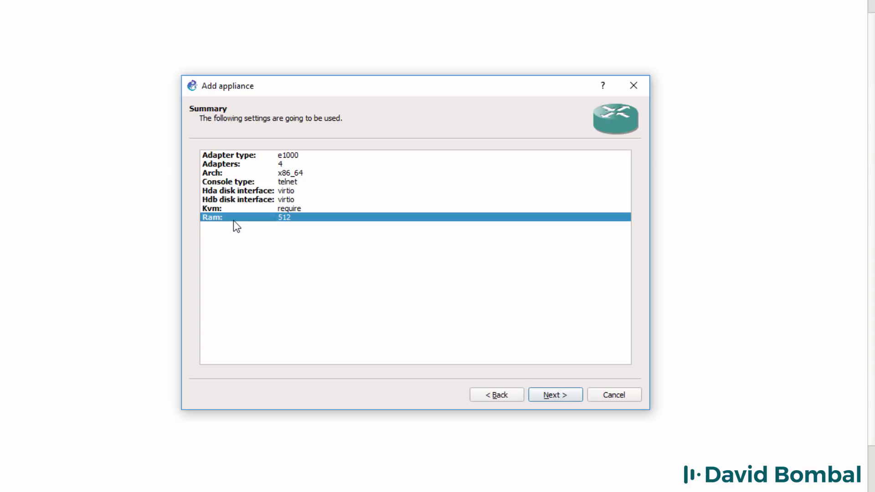
click(245, 181)
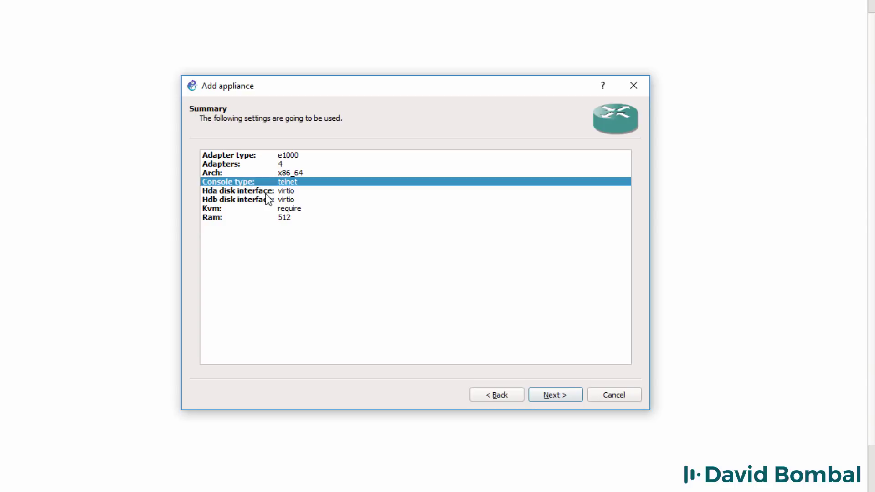
click(262, 209)
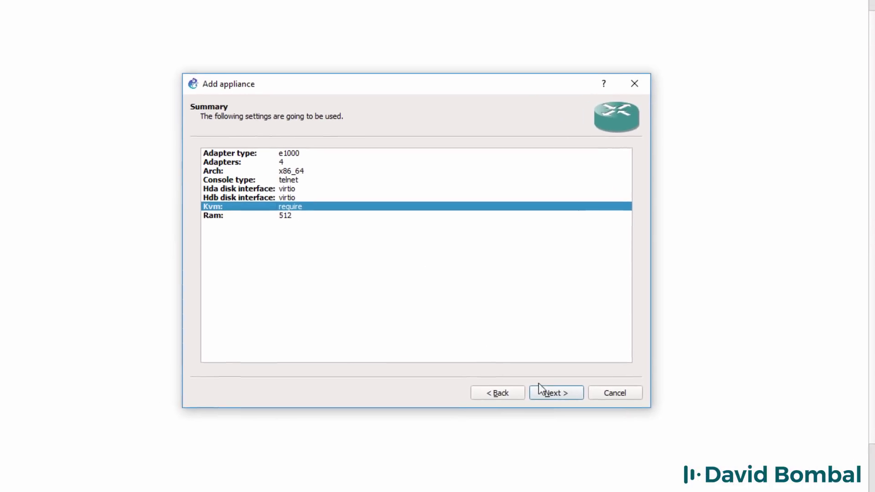
click(561, 393)
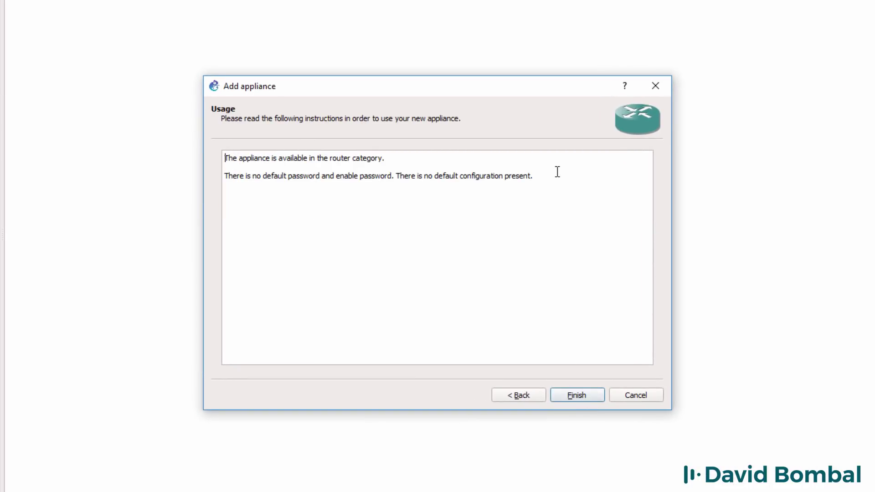
drag(558, 177, 61, 139)
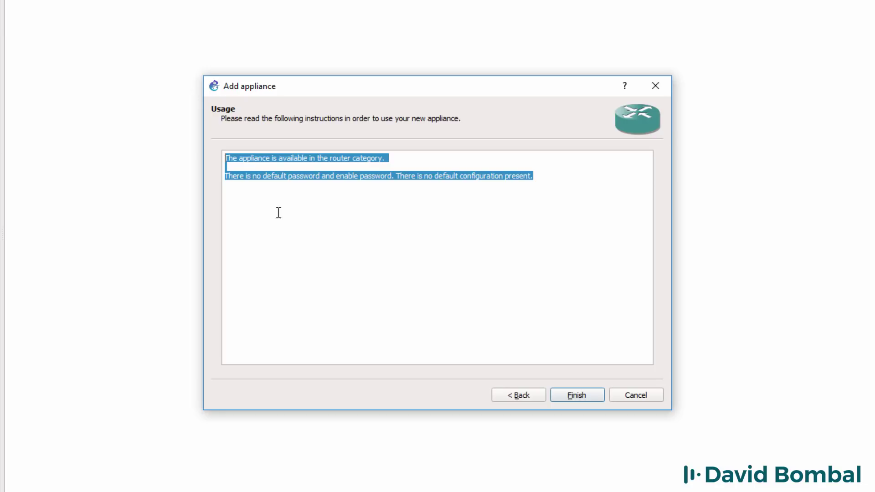
click(503, 259)
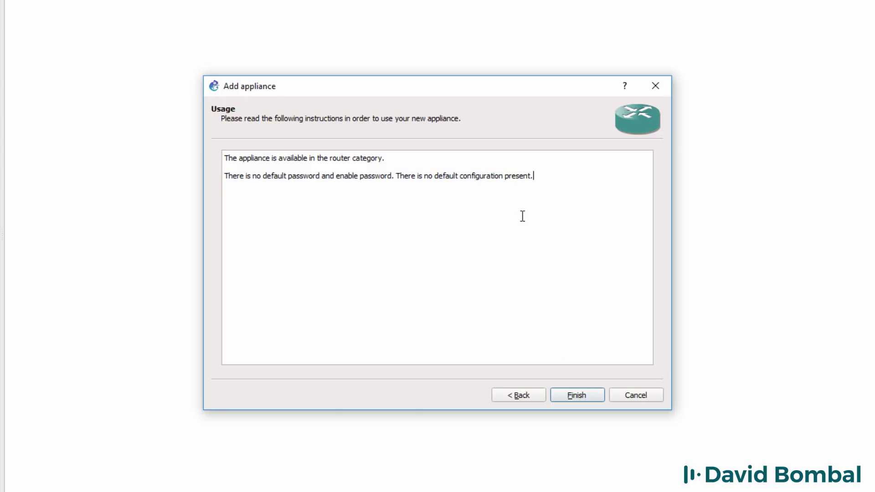
drag(535, 175, 399, 179)
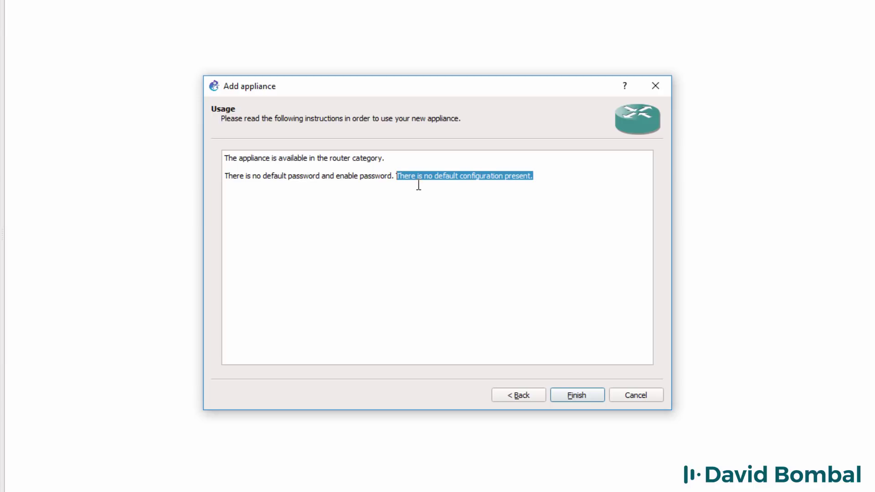
click(565, 312)
click(587, 394)
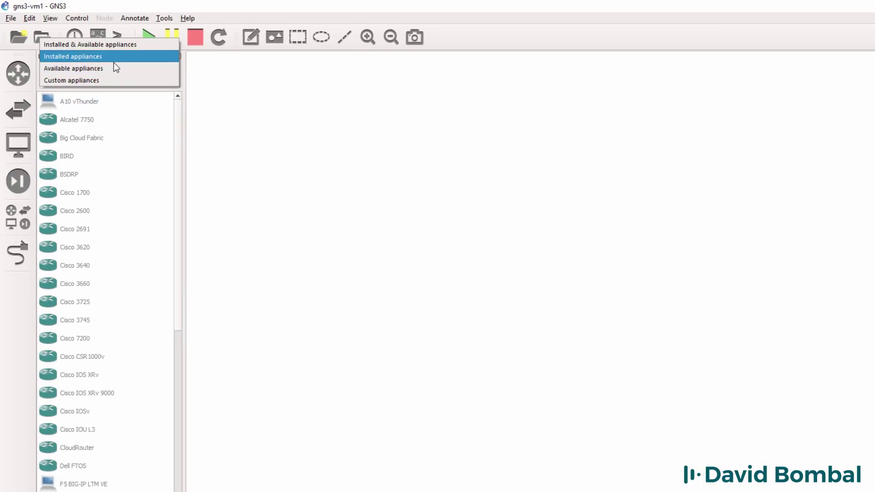
Step: Place a second Cisco IOSv 15.6(2)T router from the installed appliances on the canvas
click(114, 59)
click(82, 119)
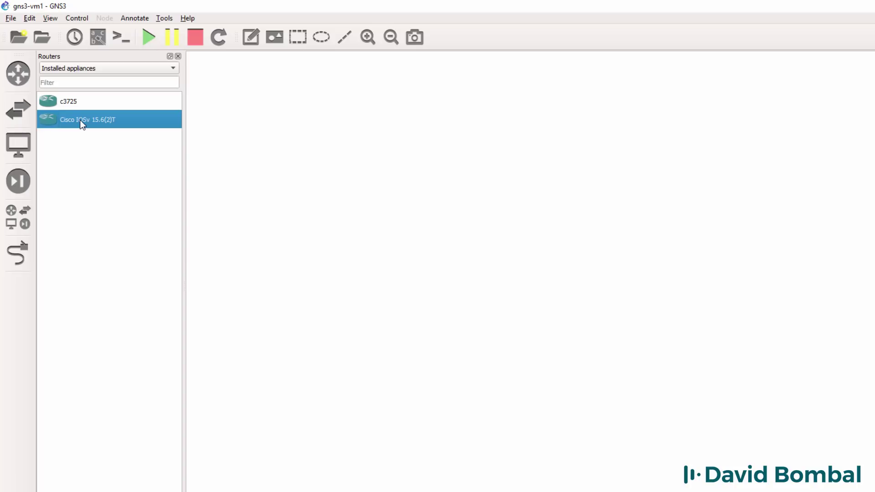
drag(80, 119, 371, 135)
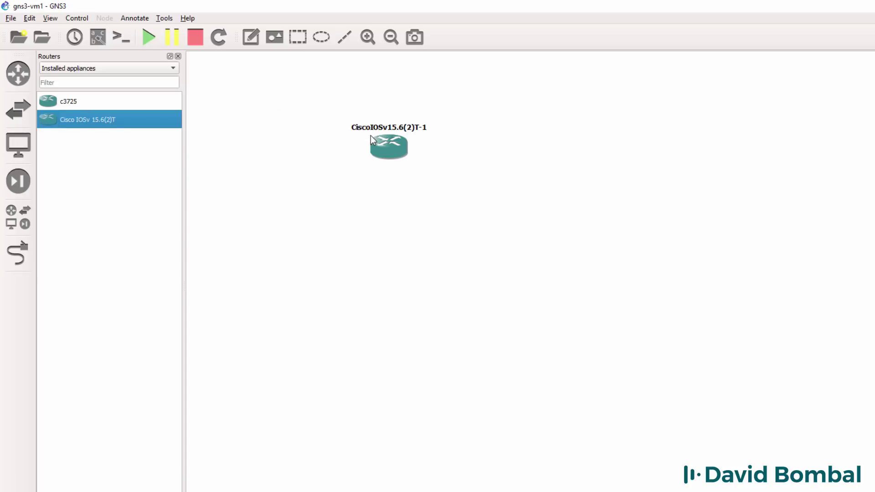
Step: Zoom the topology to 200% and spread the two routers apart
click(368, 38)
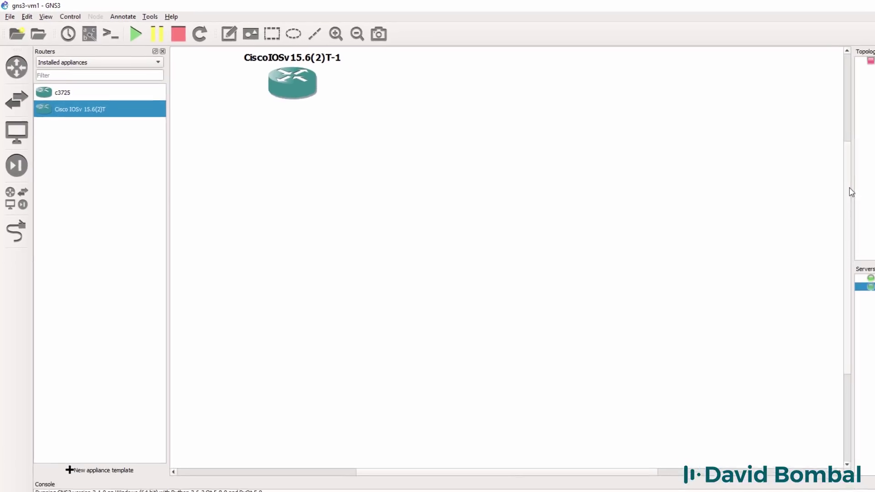
click(336, 33)
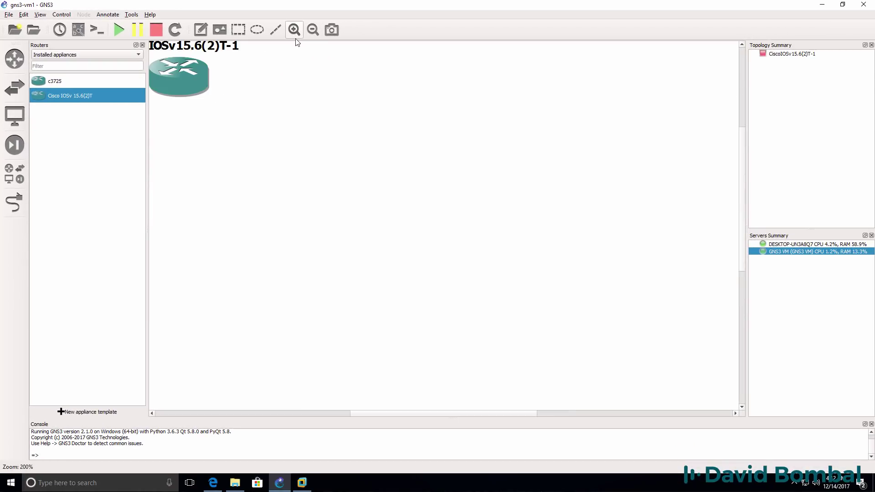
drag(174, 72, 237, 106)
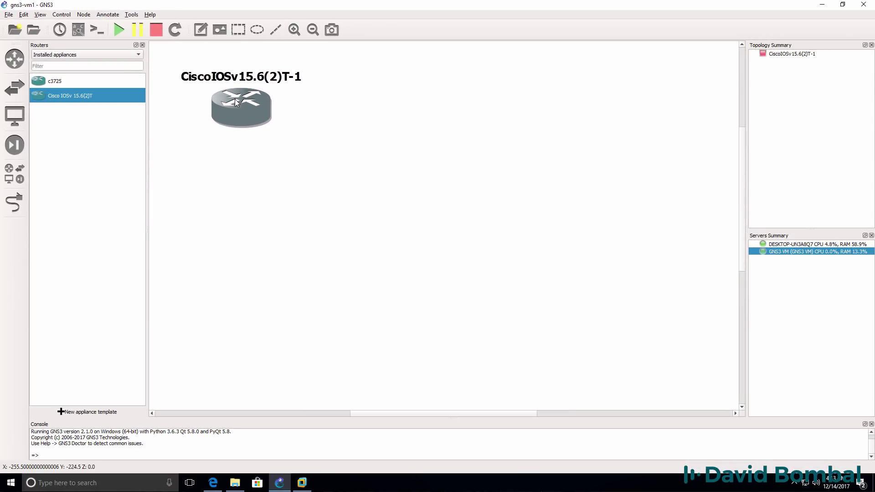
drag(236, 103, 461, 102)
Step: Link router 1's Gi0/0 to router 2's Gi0/0, then nudge router 1 slightly
click(14, 202)
click(235, 111)
click(258, 117)
click(497, 111)
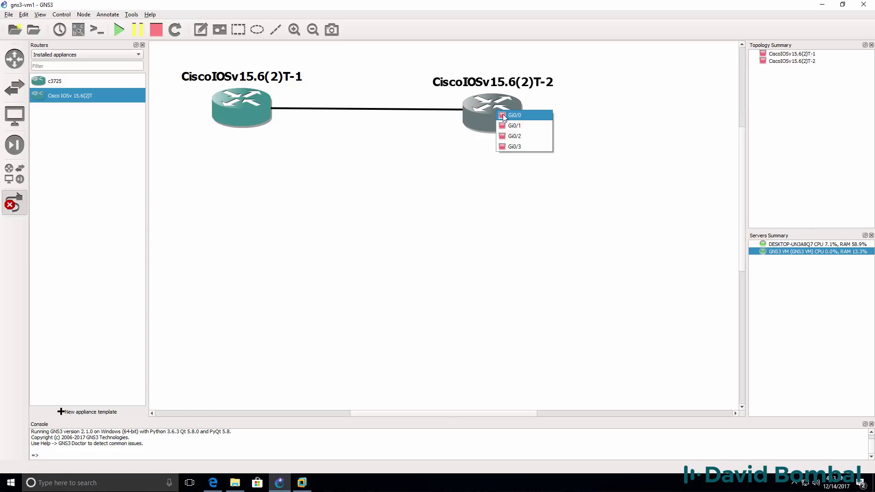
click(505, 116)
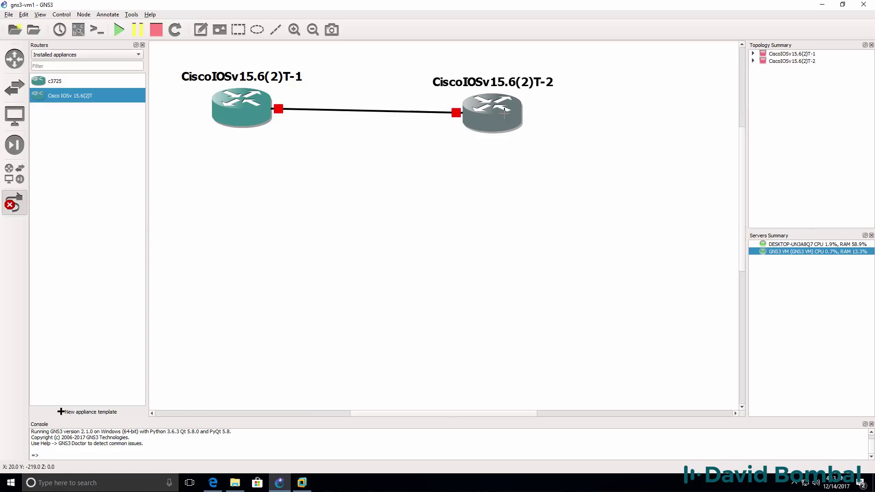
click(16, 208)
drag(249, 105, 251, 112)
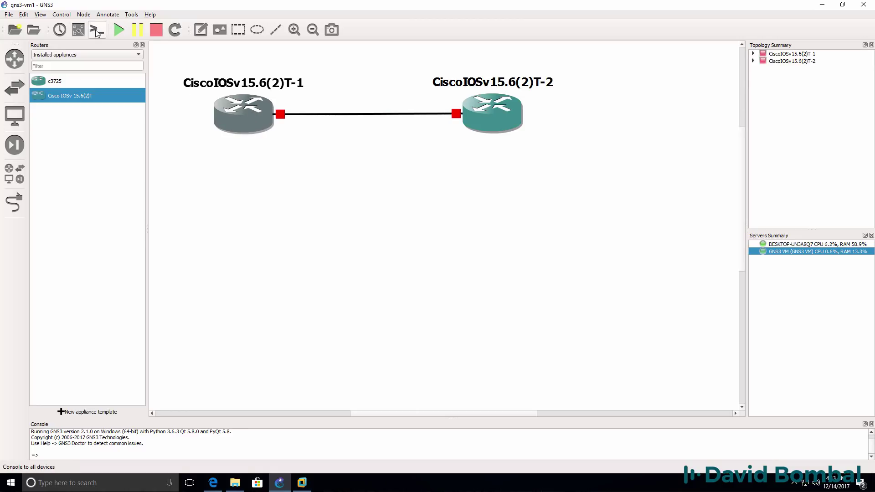
Step: Show interface labels and set router 2's Gi0/0 label beside its link end
click(78, 31)
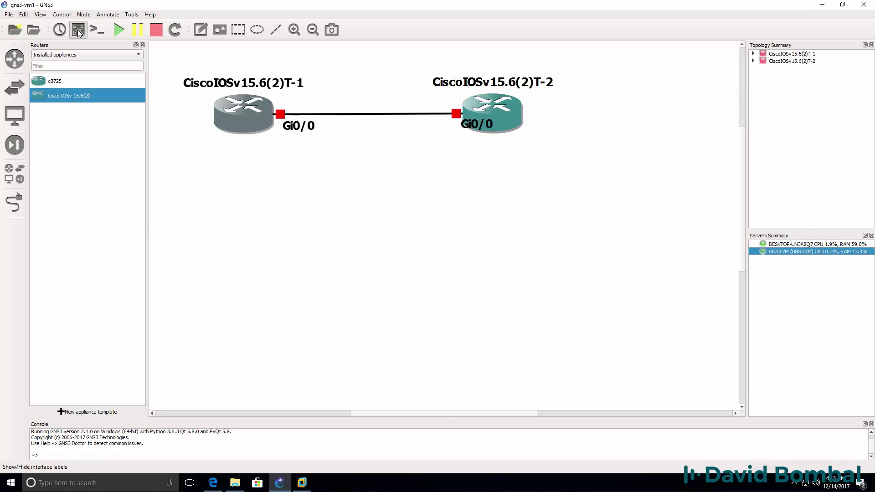
click(142, 45)
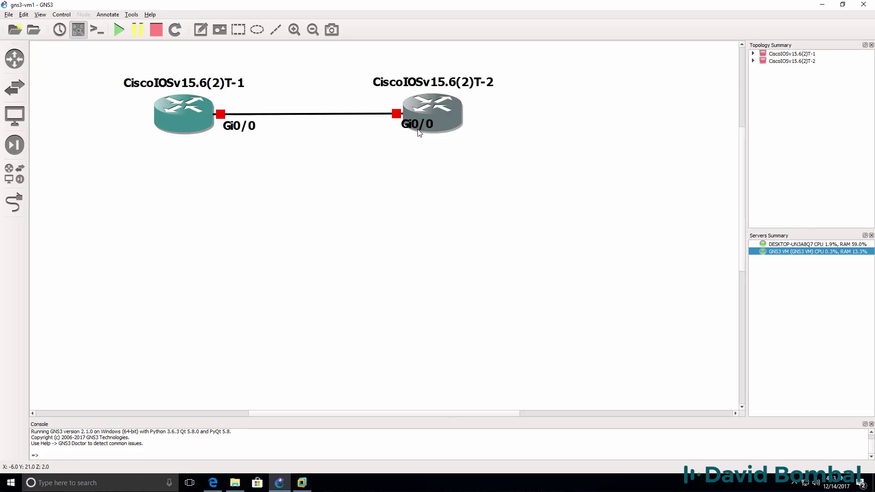
drag(419, 132, 382, 136)
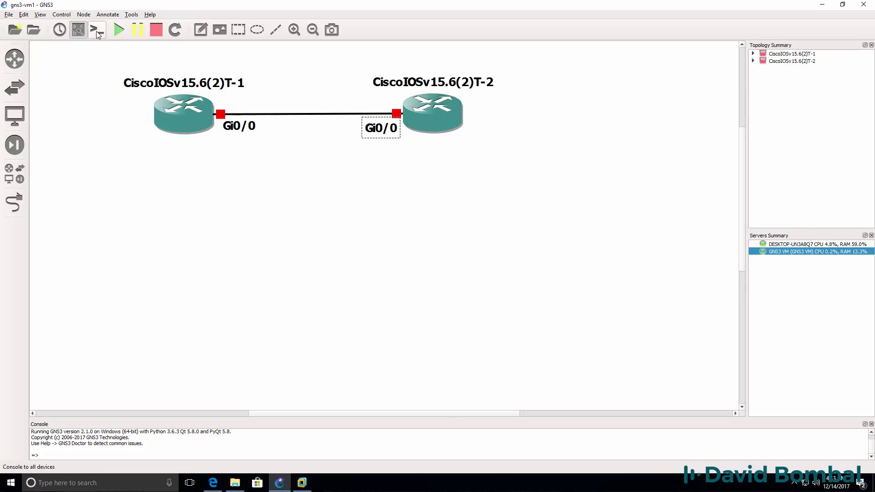
Step: Start all nodes, open consoles to both routers, and arrange the two PuTTY windows below the topology
click(118, 30)
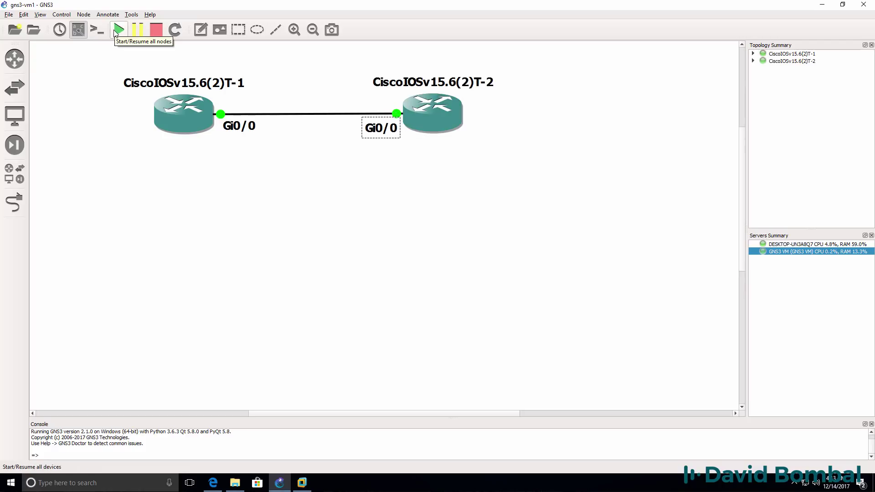
click(97, 31)
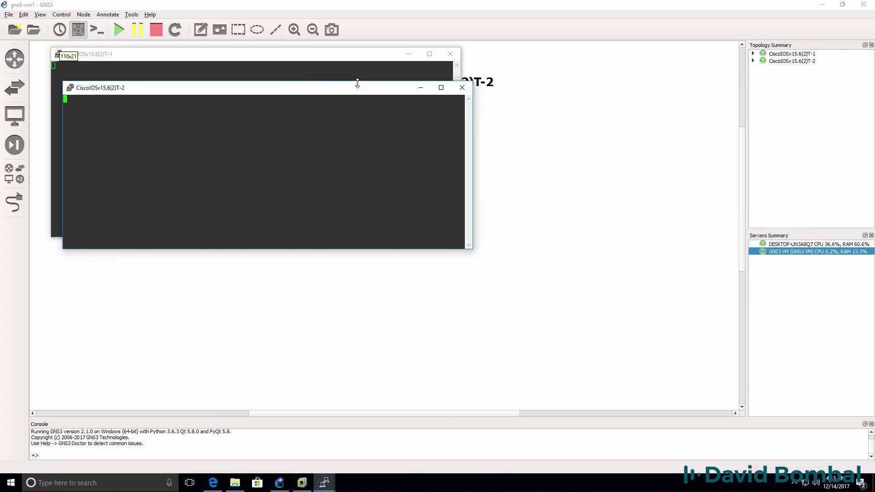
drag(358, 84, 669, 160)
drag(379, 58, 385, 155)
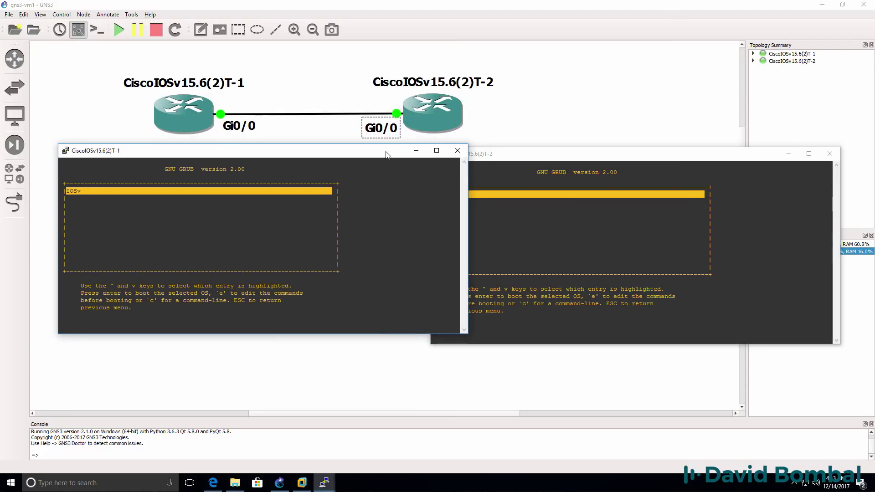
Step: Set the first router's console font to bold 20-point and reposition its window
right_click(386, 155)
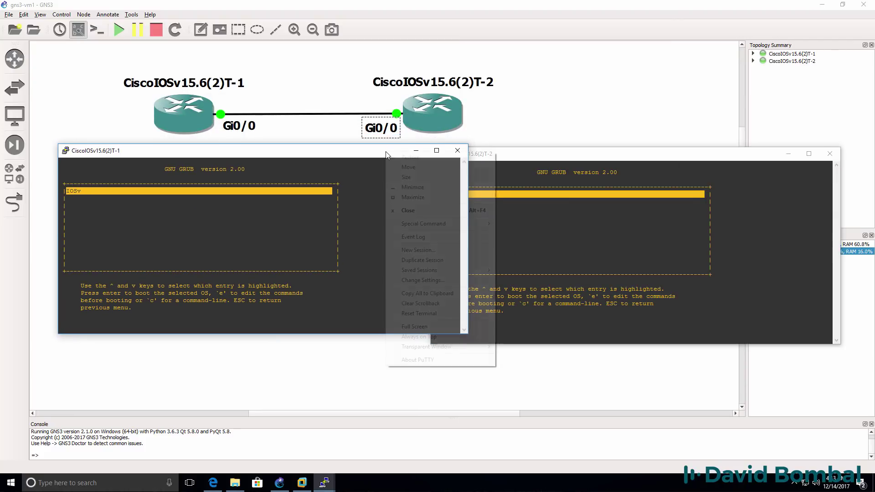
click(431, 283)
click(370, 222)
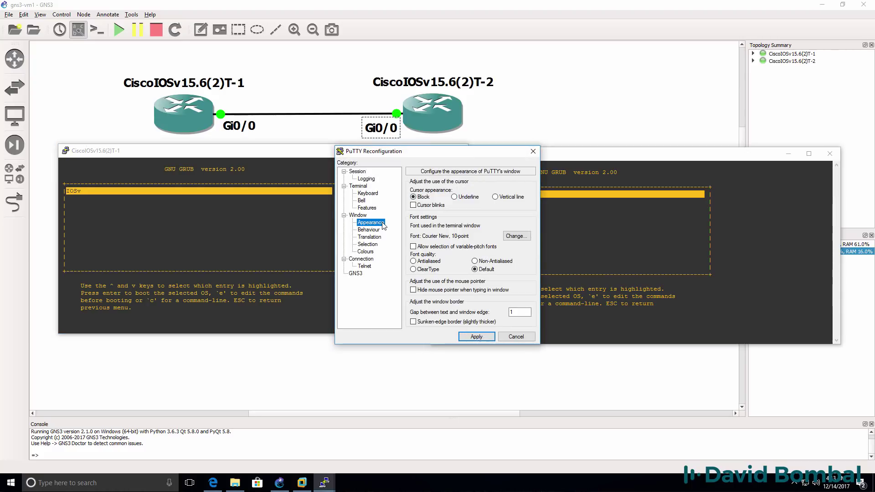
click(517, 236)
click(461, 261)
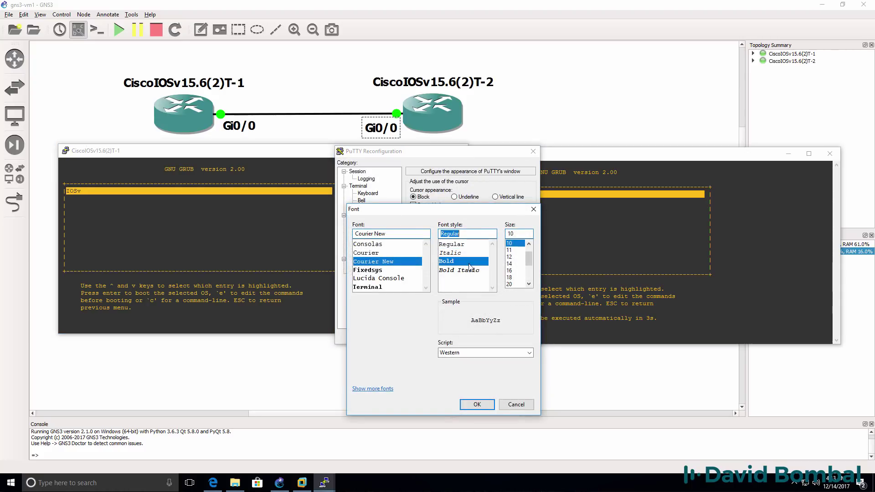
click(508, 284)
click(477, 404)
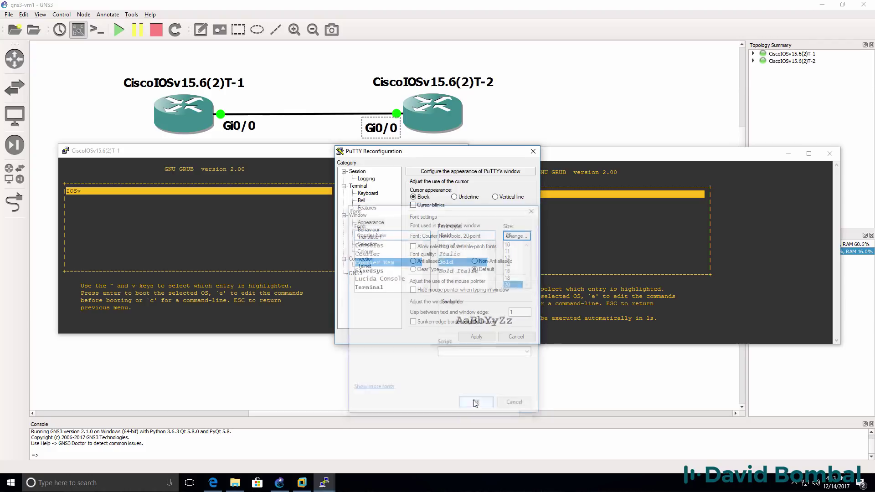
click(477, 337)
drag(327, 152, 288, 111)
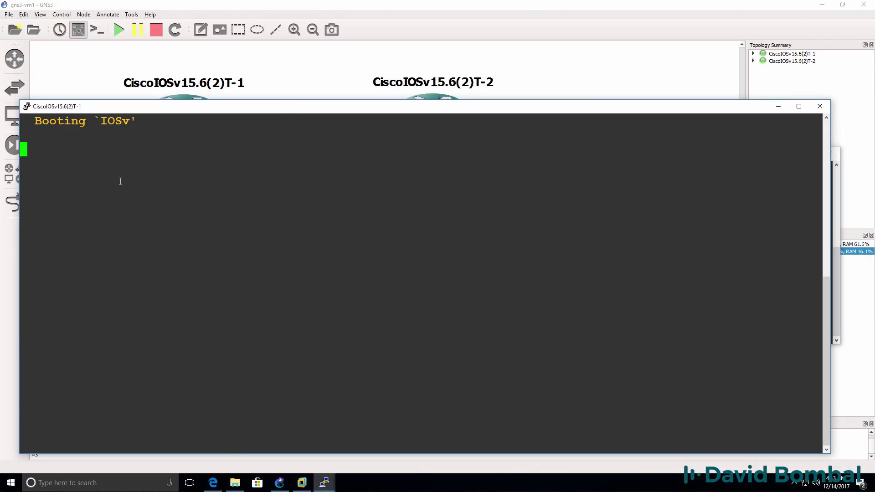
Step: Bring the second console forward and give it the same bold 20-point font
mouse_move(324, 482)
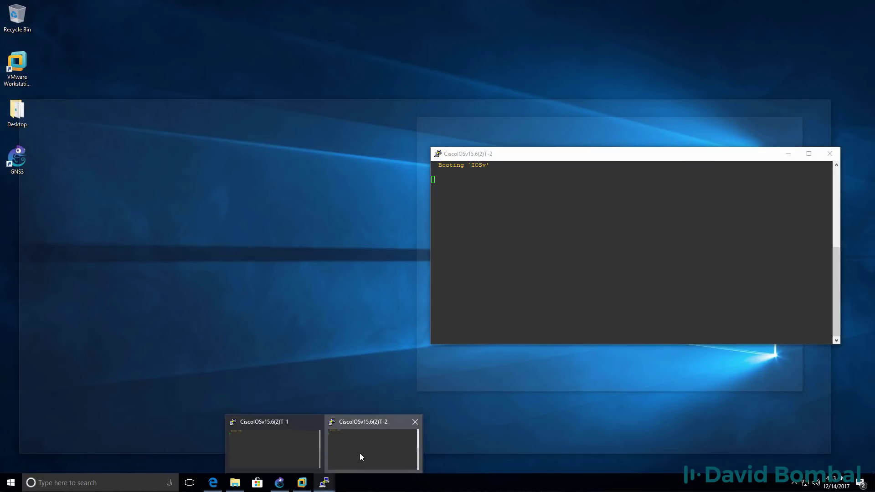
click(360, 457)
drag(557, 157, 456, 156)
right_click(456, 156)
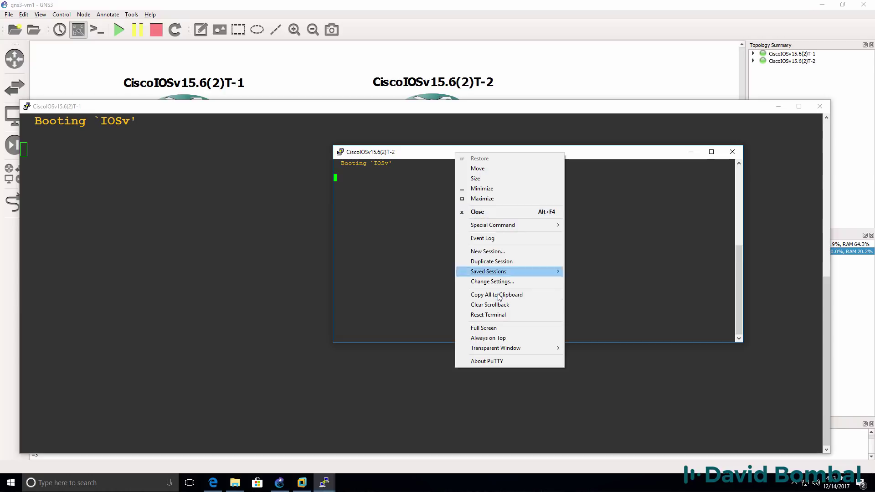
click(462, 281)
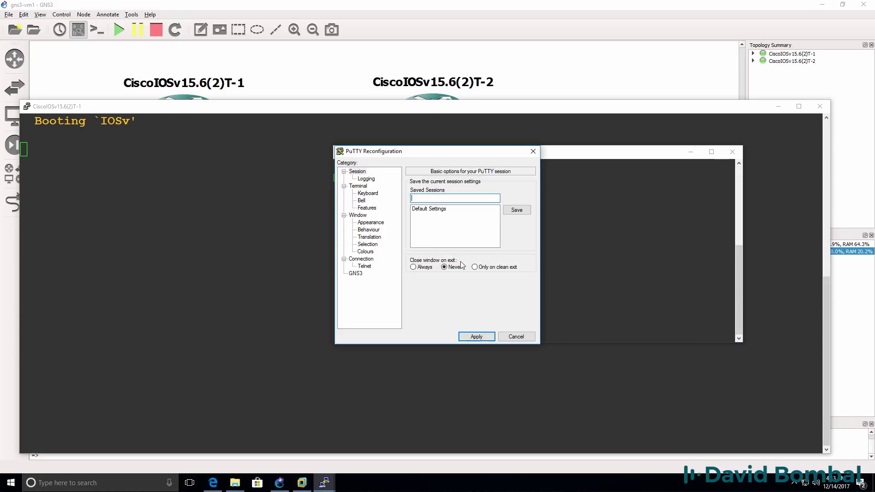
click(371, 223)
click(517, 236)
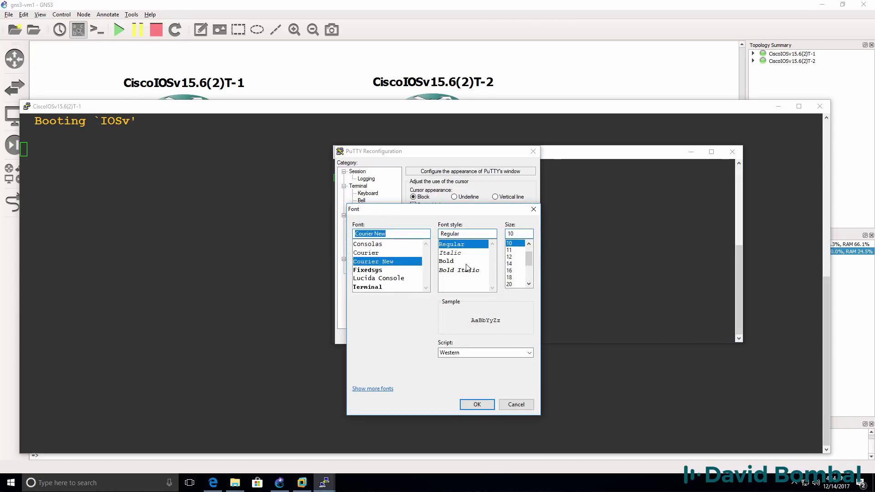
click(465, 263)
click(514, 284)
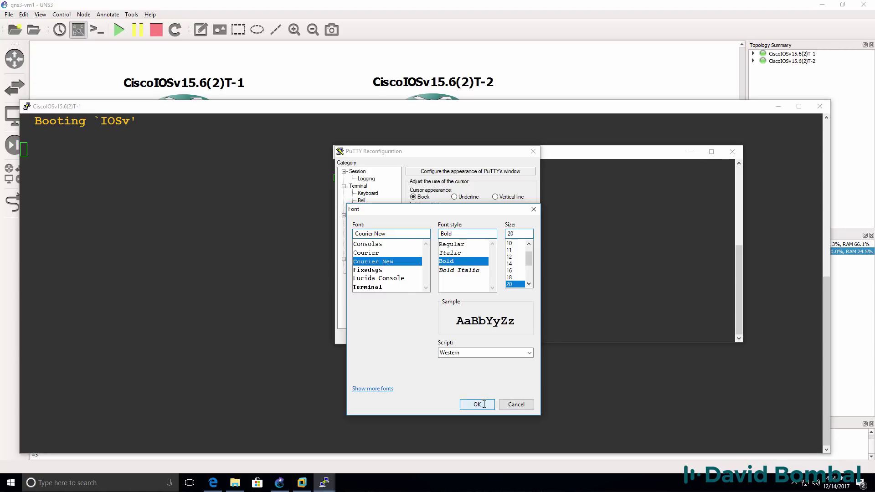
key(Return)
click(477, 336)
Step: Shuffle the two consoles while IOSv boots, ending with router 1's console in front
drag(539, 159, 390, 149)
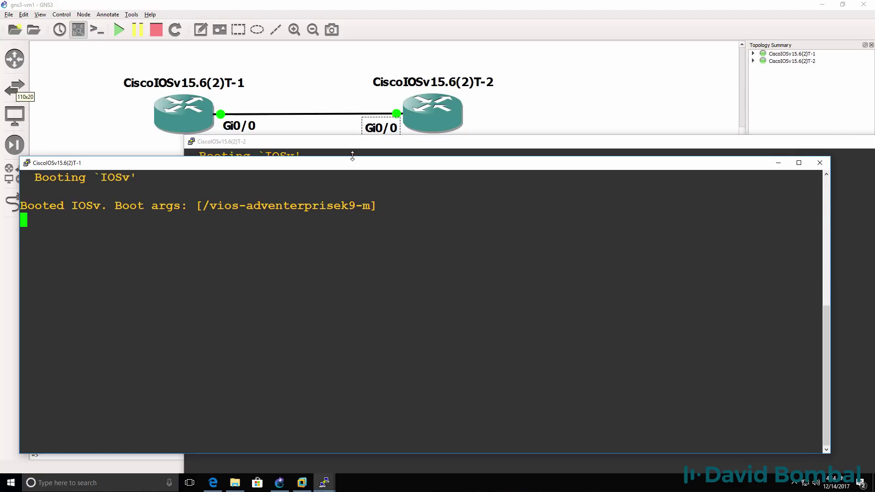
drag(356, 153, 335, 170)
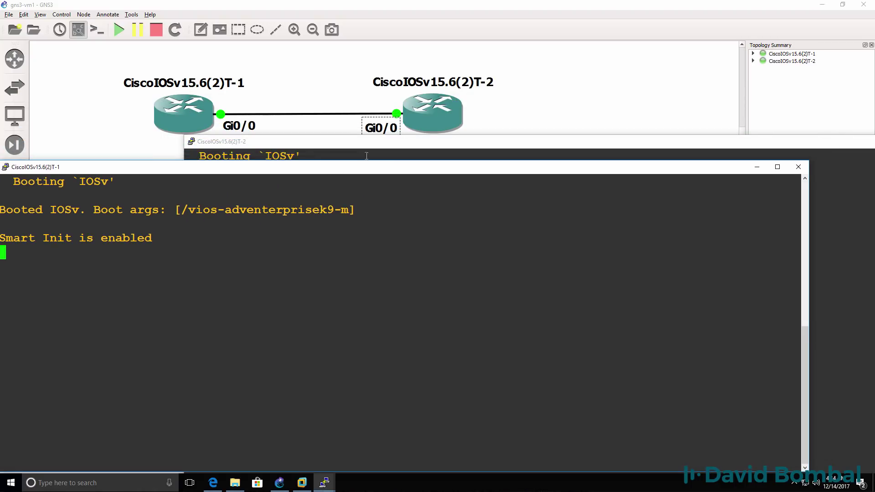
drag(381, 146, 390, 174)
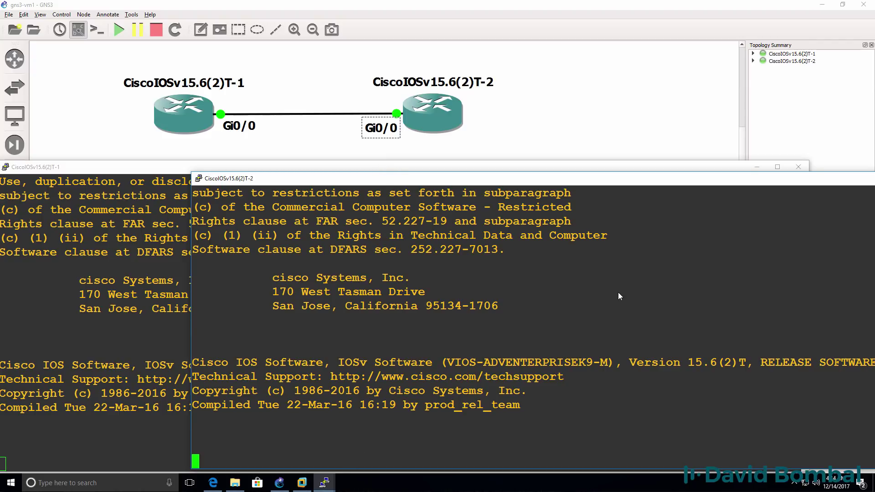
drag(152, 170, 160, 152)
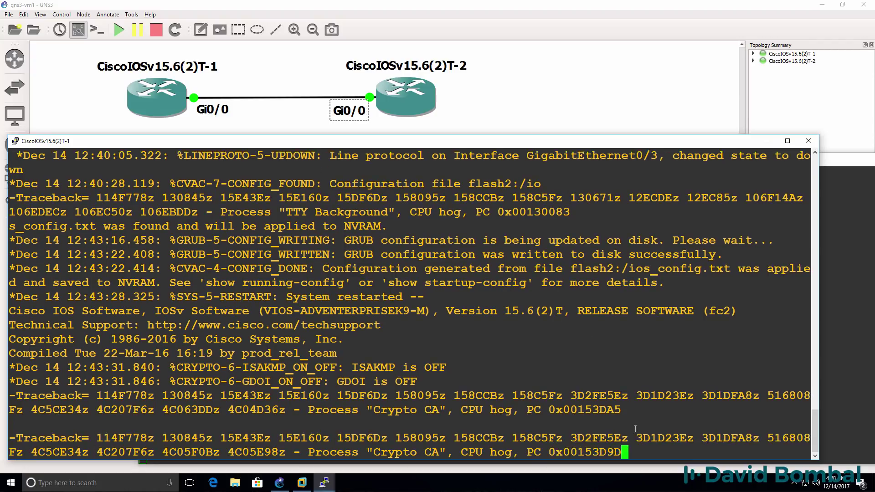
drag(627, 396, 2, 377)
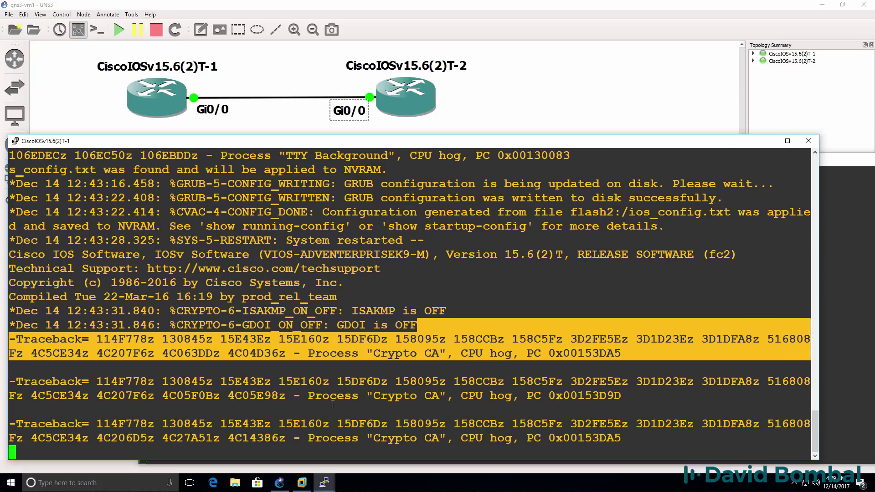
click(333, 403)
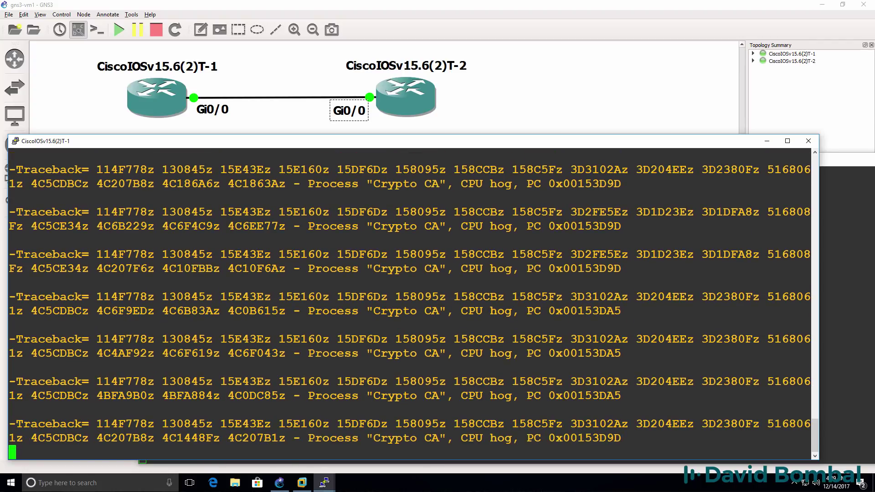
Step: Check router 1's interface status with sh ip int brief
key(Return)
key(Return)
key(Return)
key(Return)
key(Return)
key(Return)
key(Return)
key(Return)
key(Return)
key(Return)
key(Return)
key(Return)
key(Return)
key(Return)
key(Return)
key(Return)
key(Return)
key(Return)
key(Return)
key(Return)
text(sh ip )
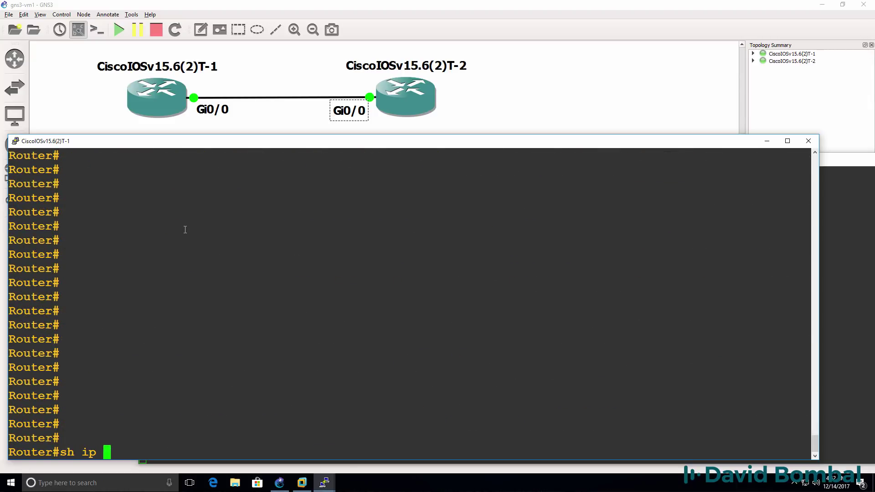
text(int brief)
key(Return)
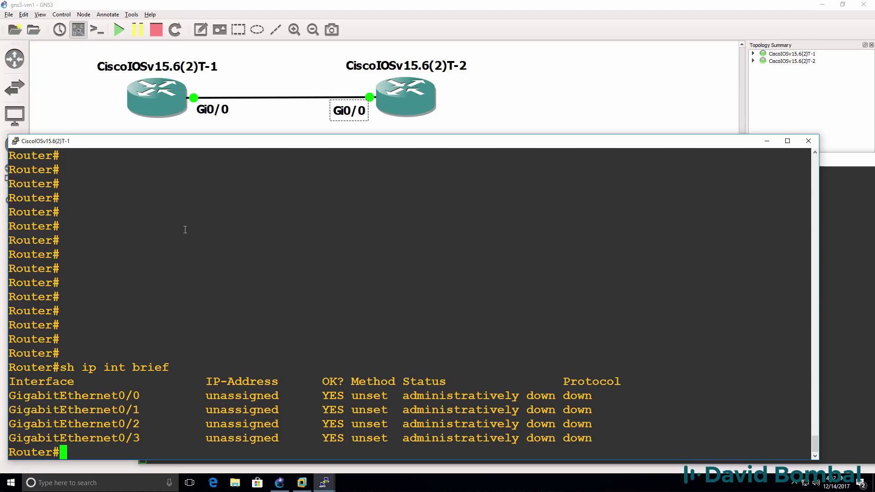
Step: Enable Gi0/0 on router 1 and address it 10.1.1.1 255.255.255.0
text(conf t)
key(Return)
text(int g0/0)
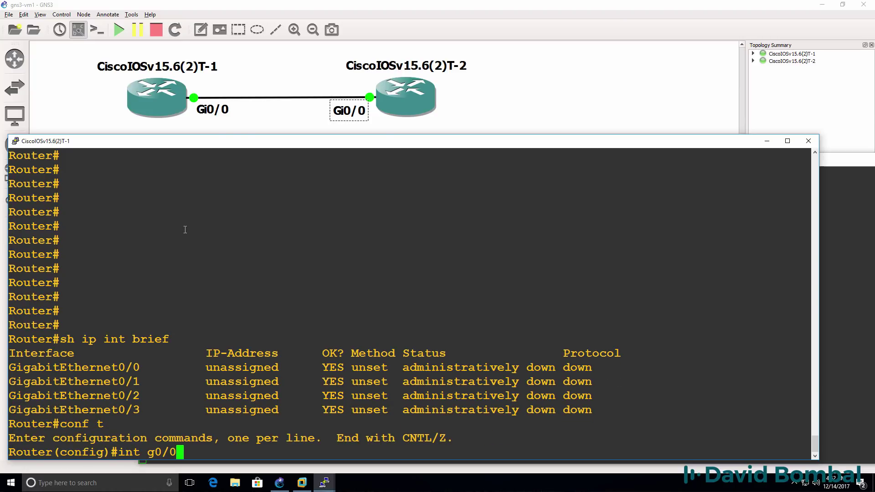
key(Return)
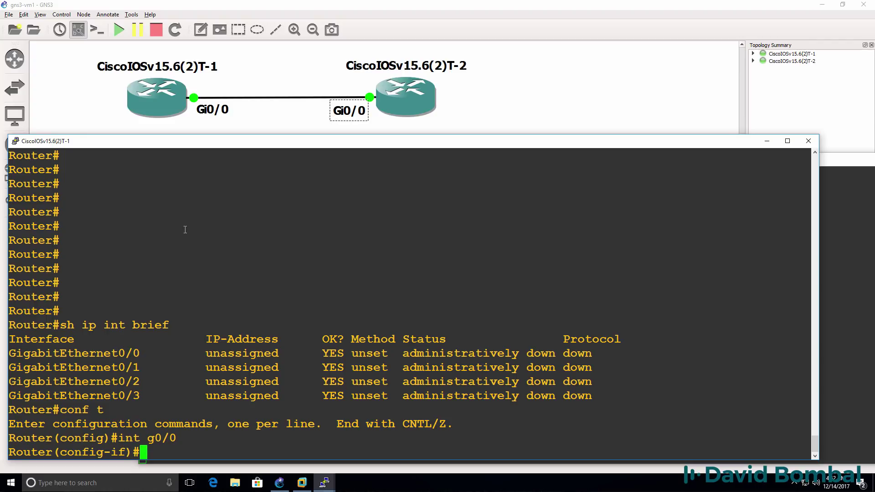
text(n)
text(o shut)
key(Return)
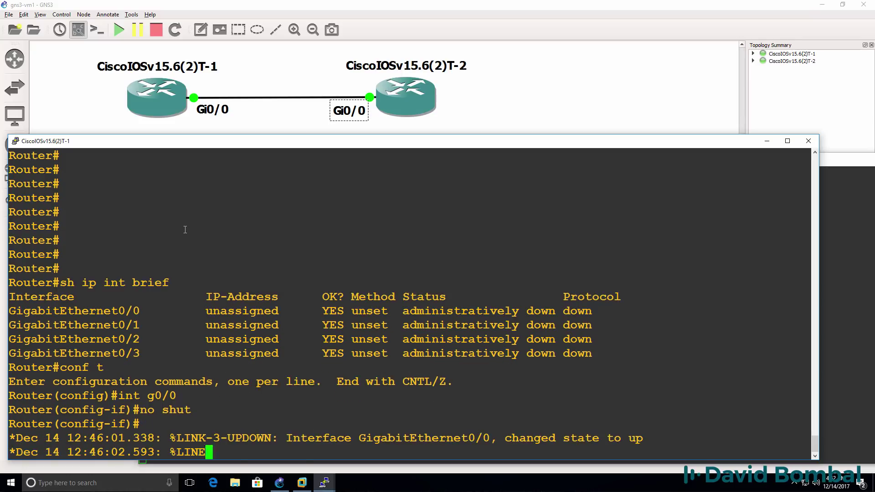
key(Return)
text(ip add)
key(Tab)
text(10.1.1.1)
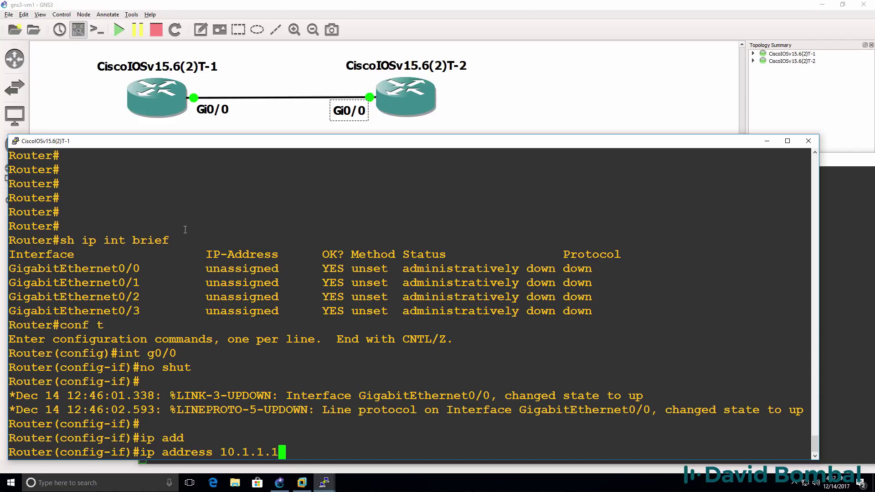
text( 255.255.255.0)
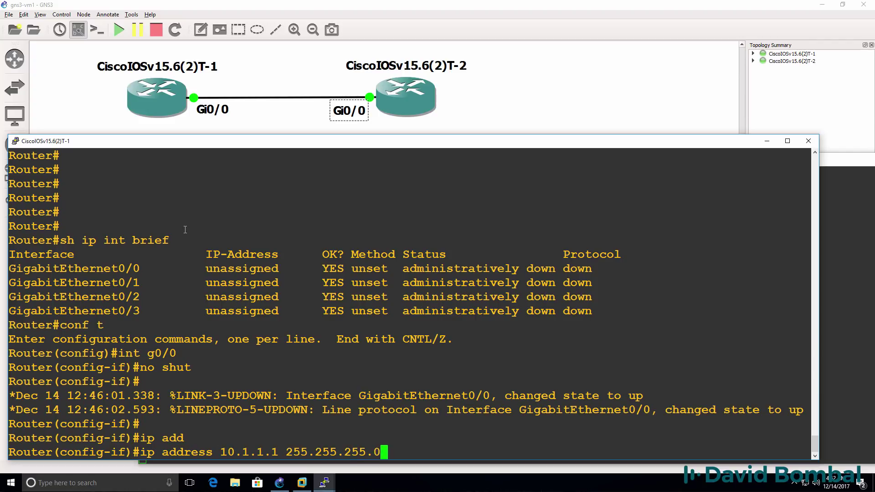
key(Return)
text(end)
key(Return)
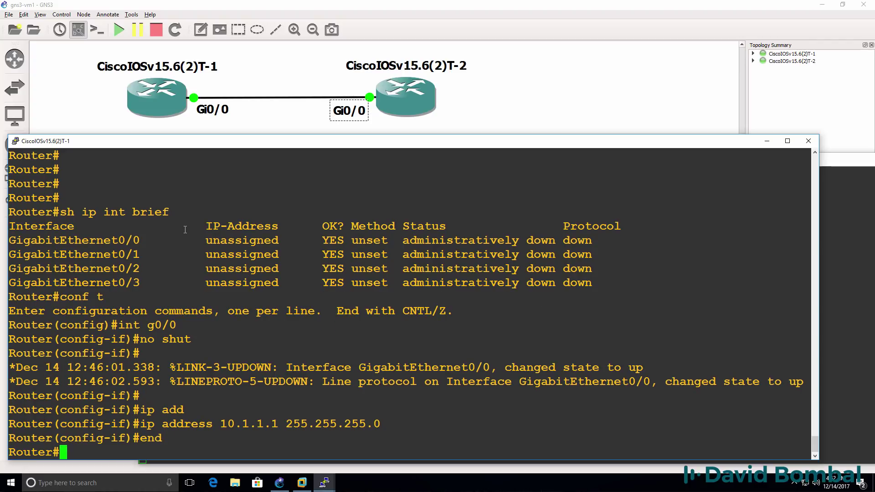
Step: Ping 10.1.1.1 successfully, then set the hostname to R1
text(ping 10.1.1.)
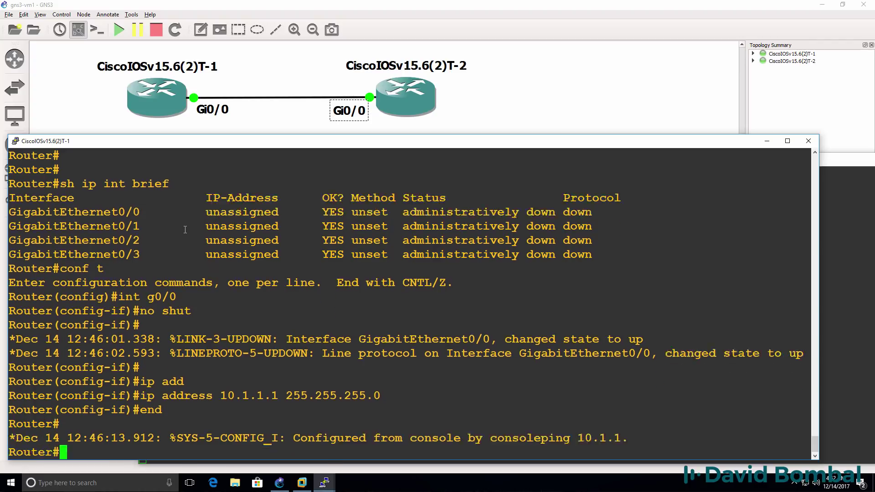
text(1)
key(Return)
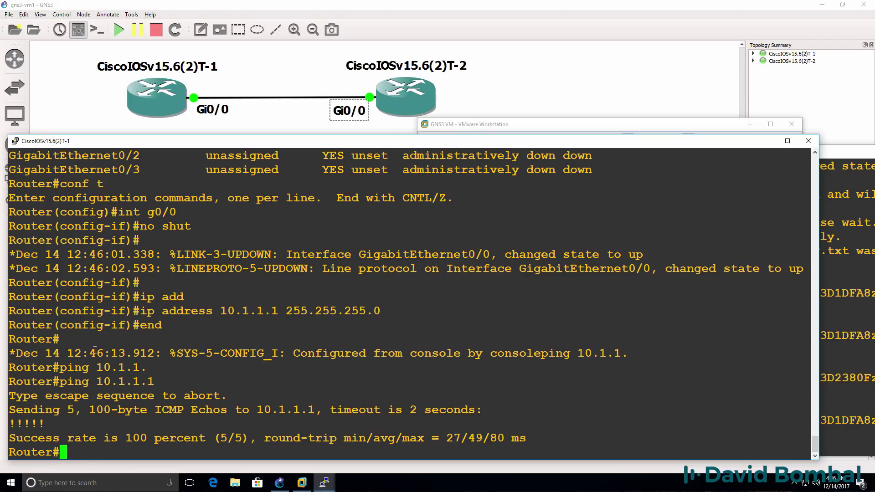
text(conf)
text( t)
key(Return)
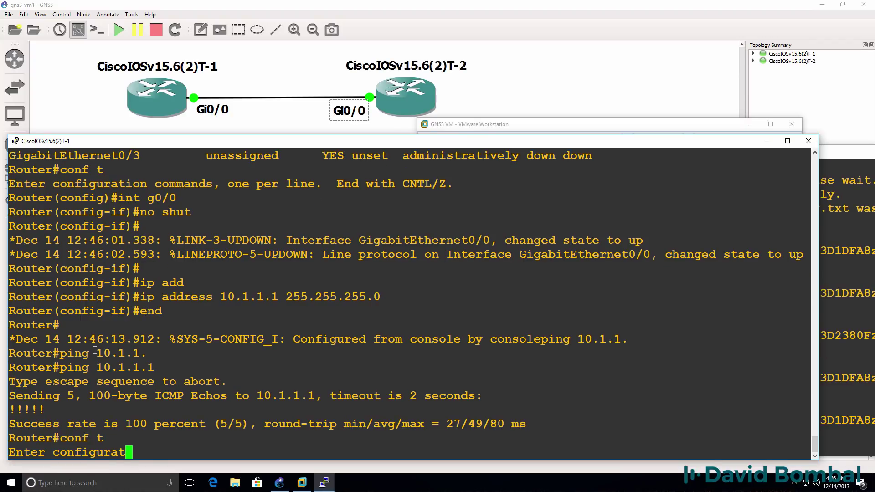
text(host R)
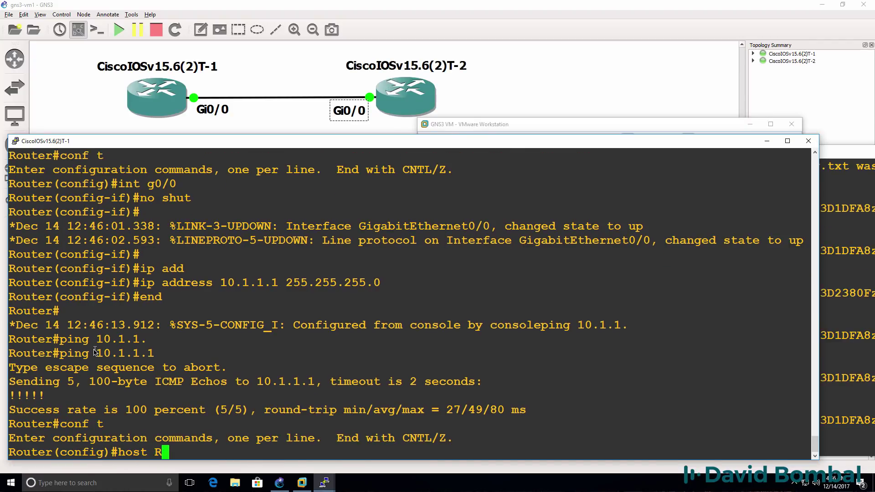
text(1)
key(Return)
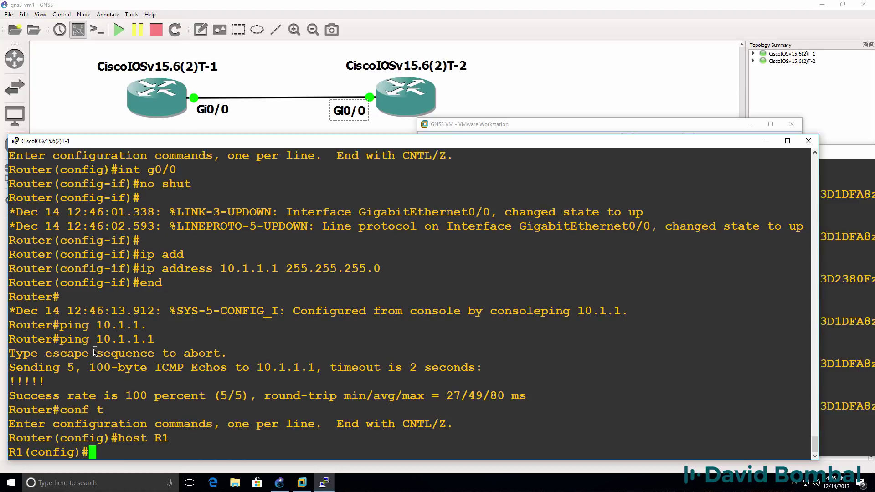
text(end)
key(Return)
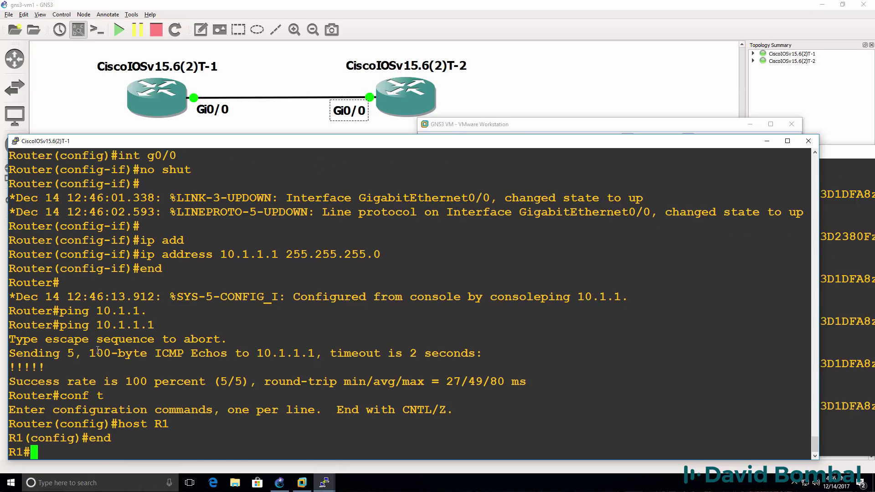
Step: In the second router's console, enter configuration mode and set hostname R2
click(859, 193)
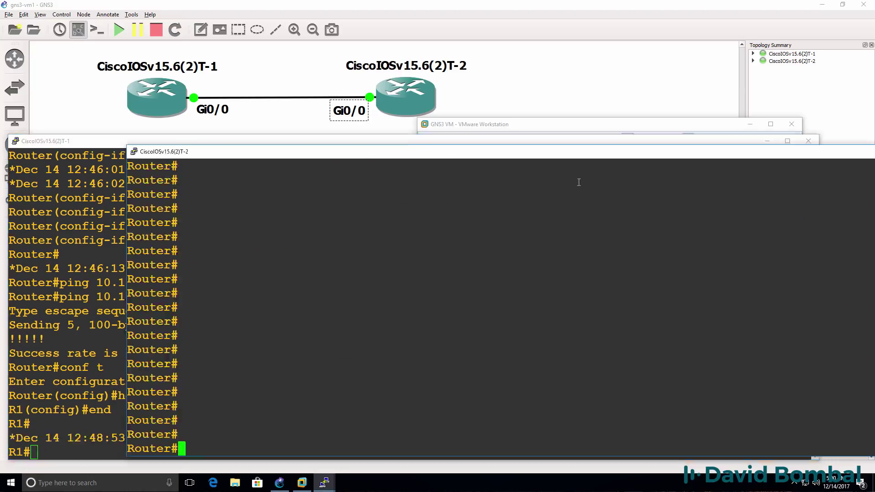
text(cc)
key(BackSpace)
key(BackSpace)
text(conf t)
key(Return)
text(host R2)
key(Return)
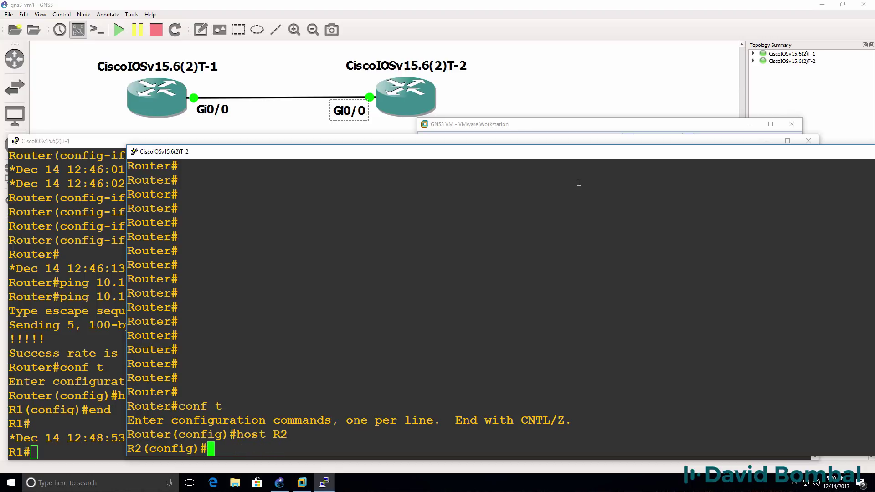
Step: Bring interface Gi0/0 up on R2 with no shut
text(int g0/0)
key(Return)
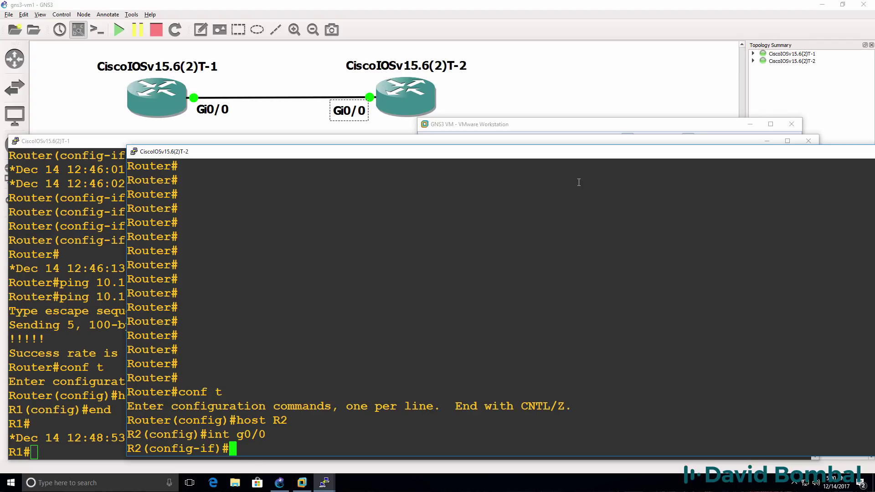
text(no shut)
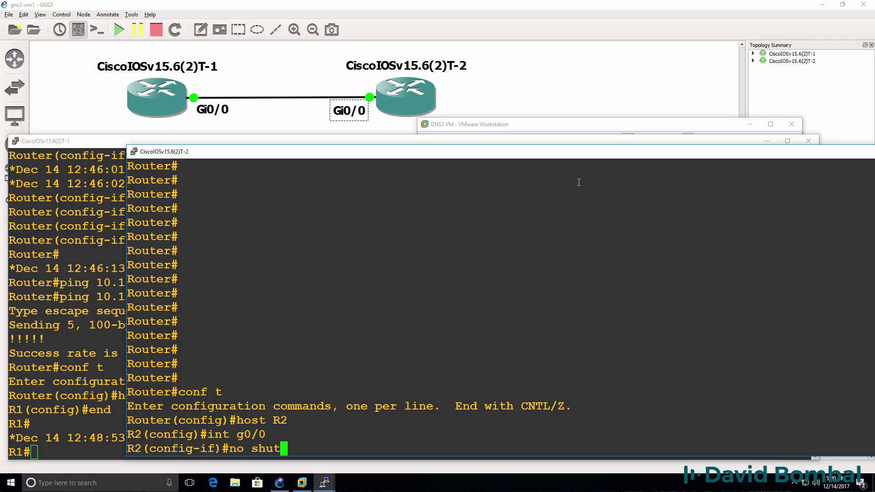
key(Return)
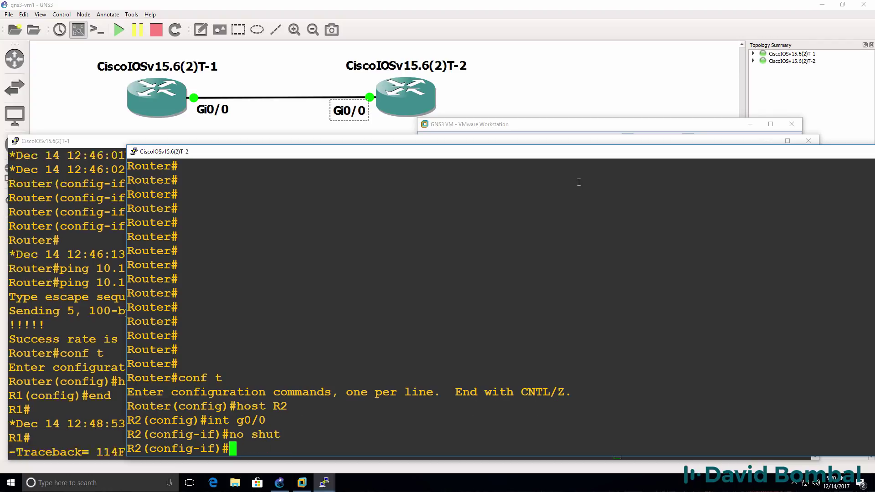
key(Return)
key(Return)
key(Return)
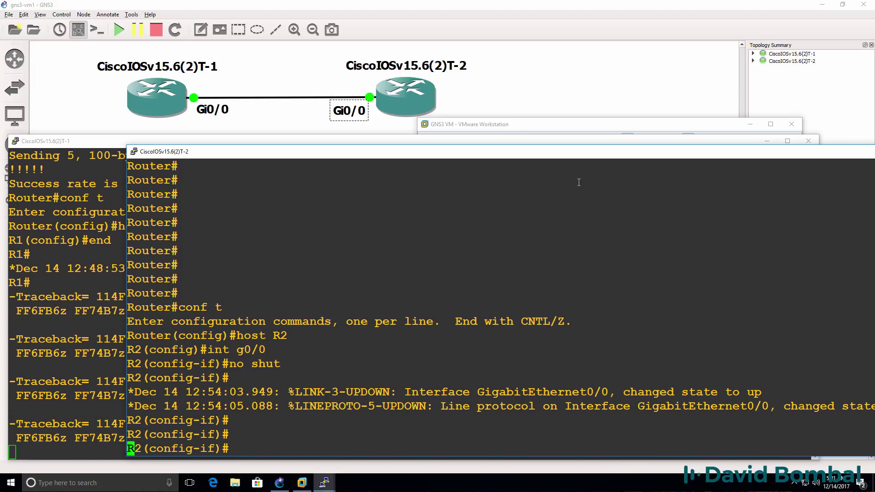
key(Return)
Step: Assign 10.1.1.2 255.255.255.0 to Gi0/0 and return to the R2# prompt
text(i)
text(p add)
key(Tab)
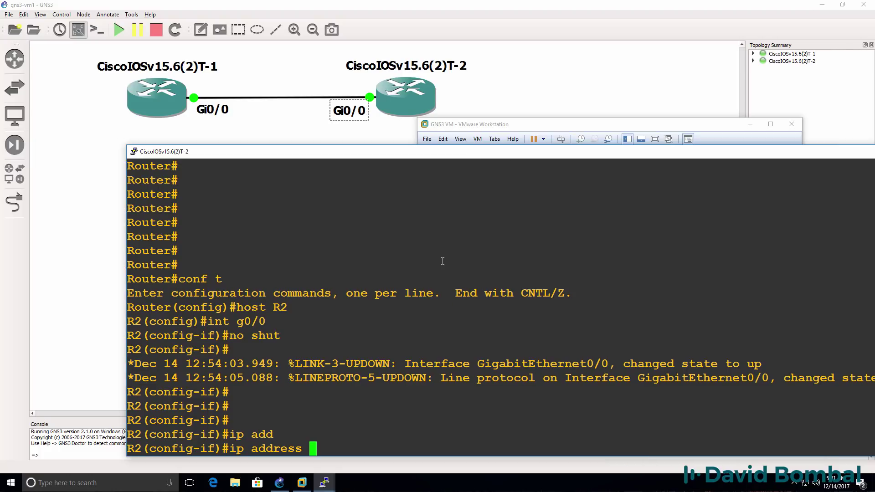
text(10.1.1.2 255)
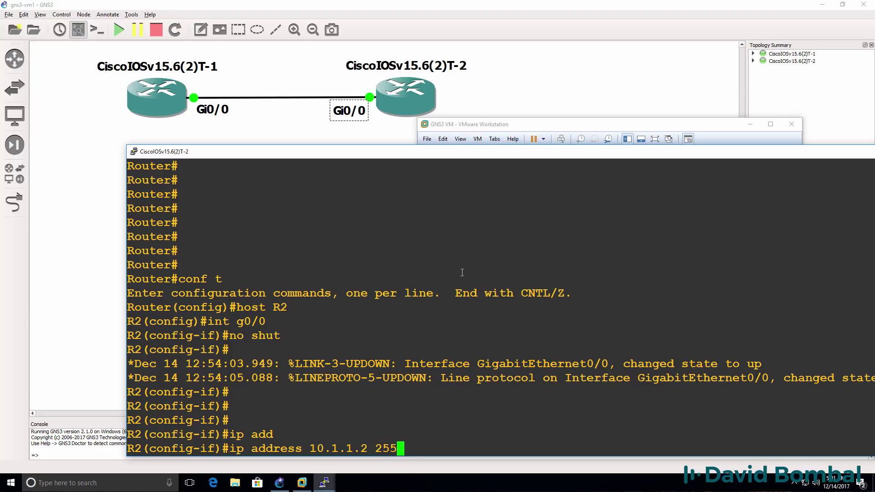
text(.255.255.0)
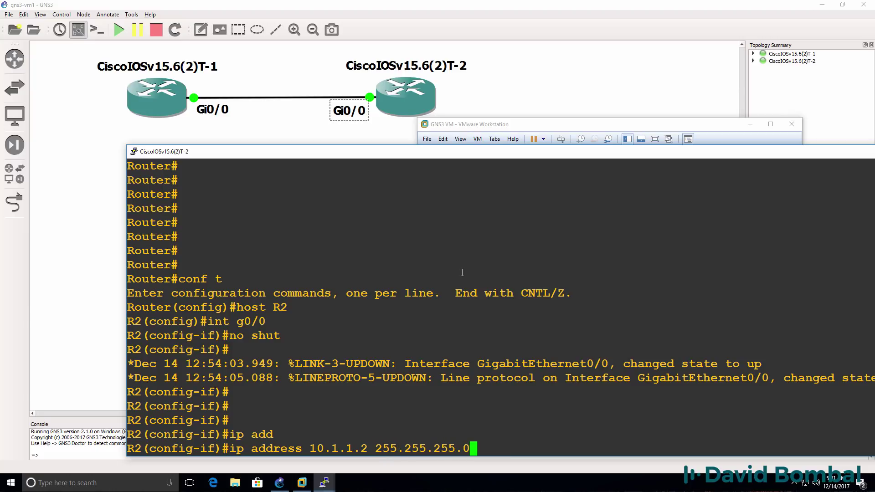
key(Return)
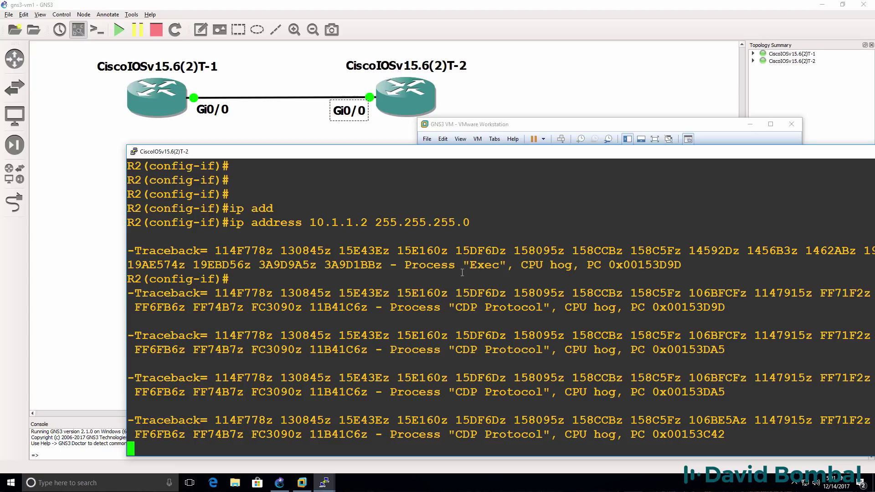
key(Return)
text(e)
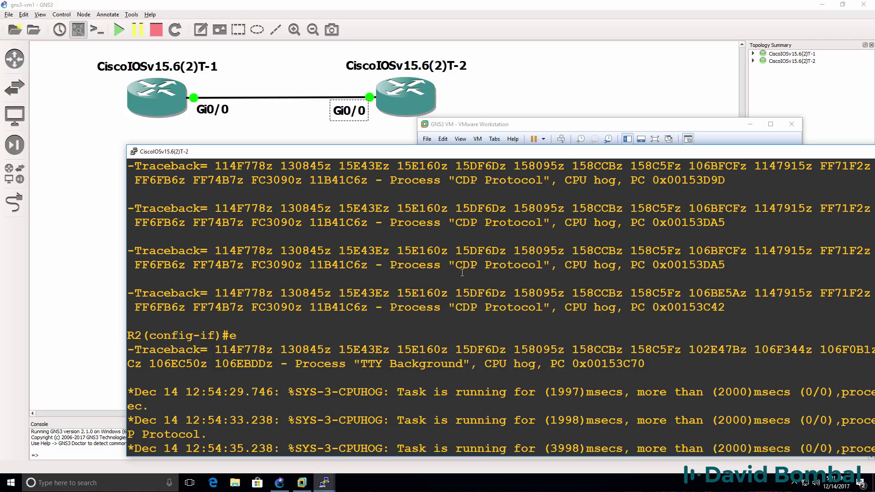
text(nd)
key(Return)
key(Return)
key(Return)
key(Return)
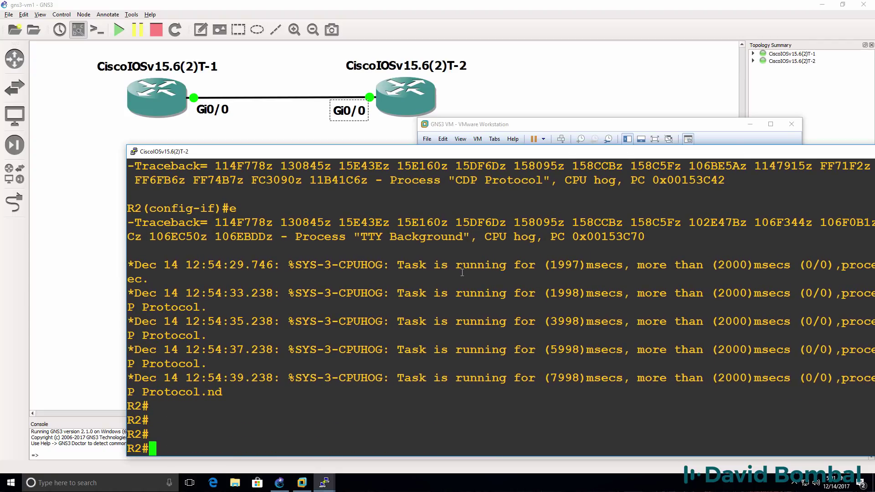
key(Return)
key(Return)
key(Return)
Step: Ping 10.1.1.1 from R2 twice, getting 80% then 100% success
text(ping )
text(10.1.1.1)
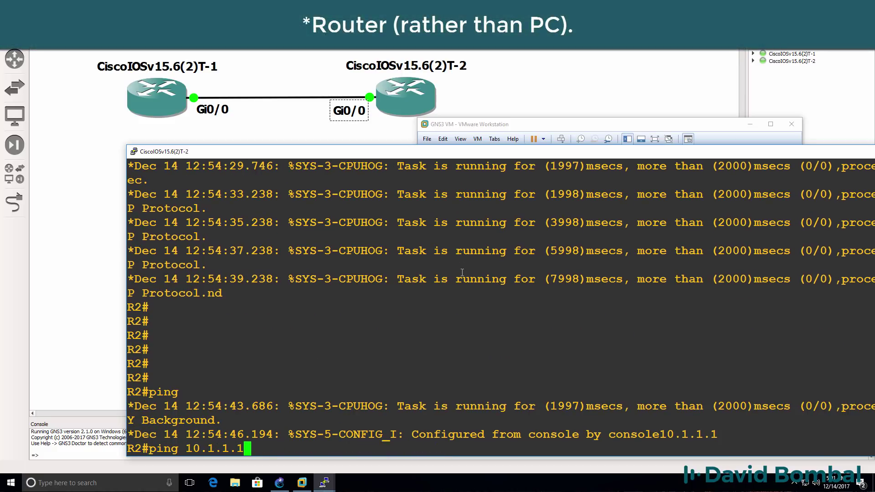
key(Return)
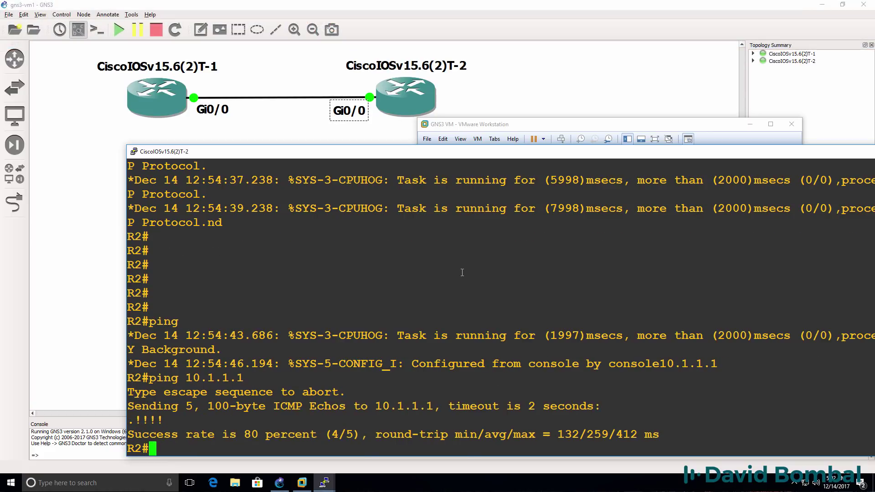
key(Return)
key(Return)
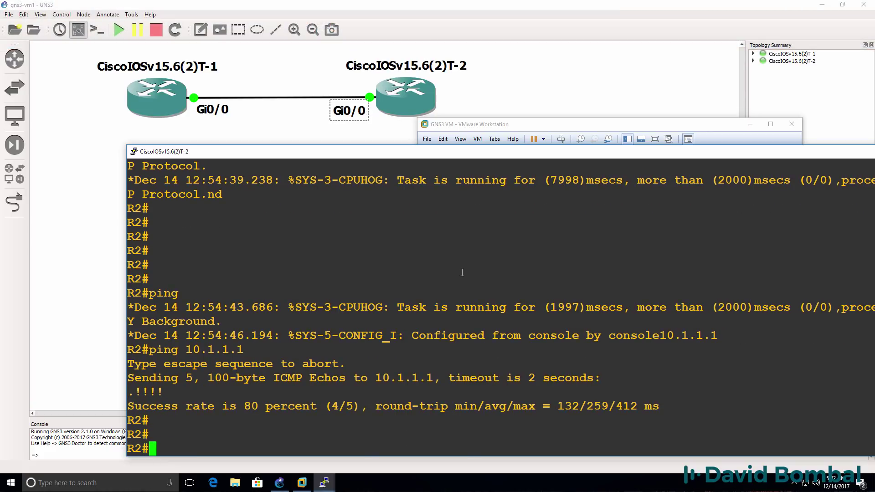
key(Up)
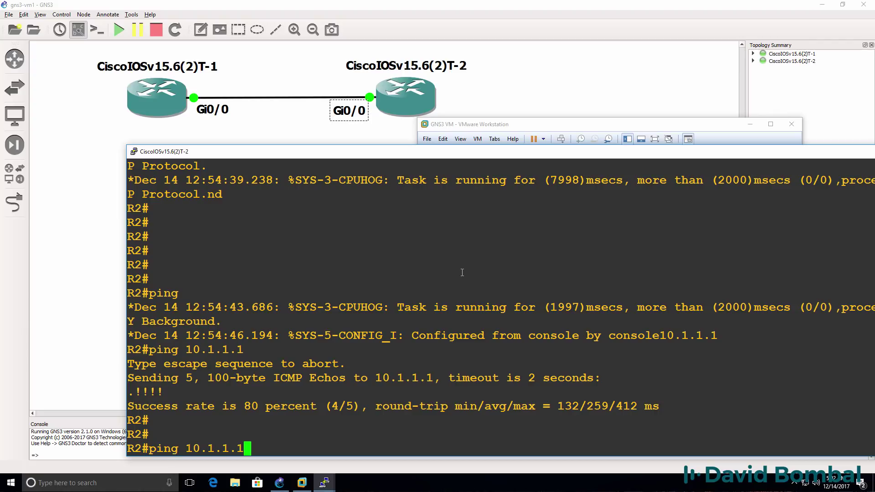
key(Return)
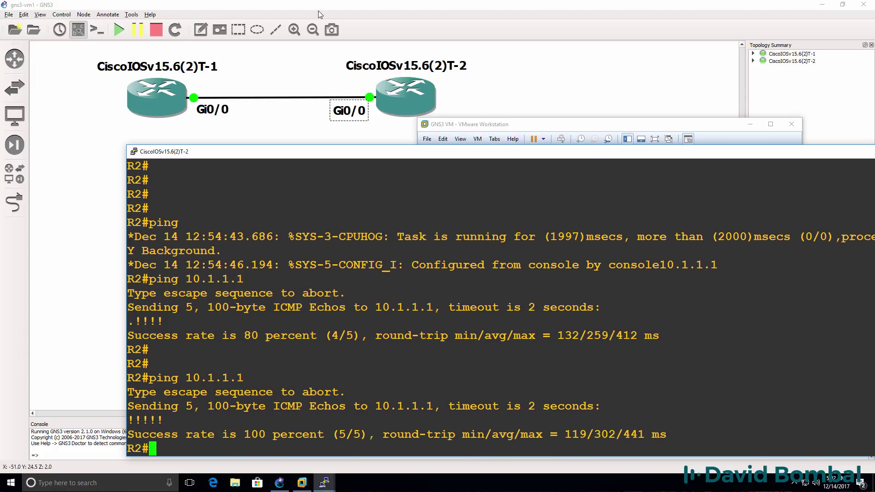
Step: Bring the GNS3 VM window in VMware Workstation to the front
click(279, 483)
click(302, 483)
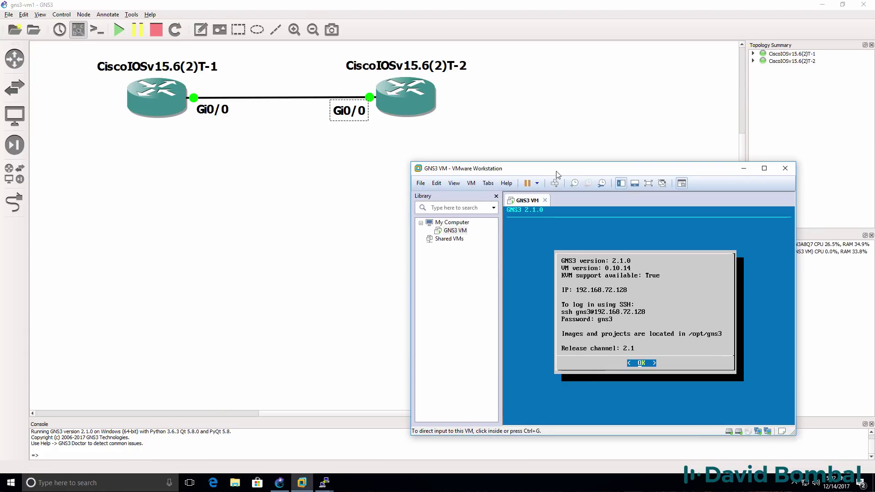